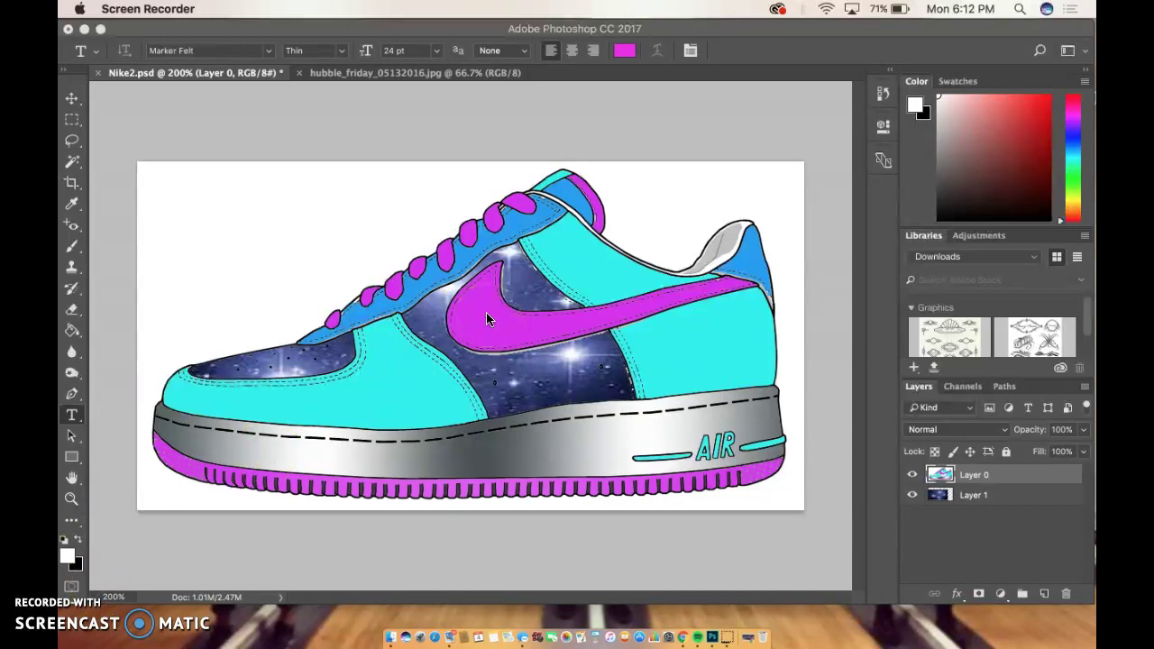
- Create a blank 8.5 x 11 inch portrait document at 100 ppi with a white background
left_click(132, 38)
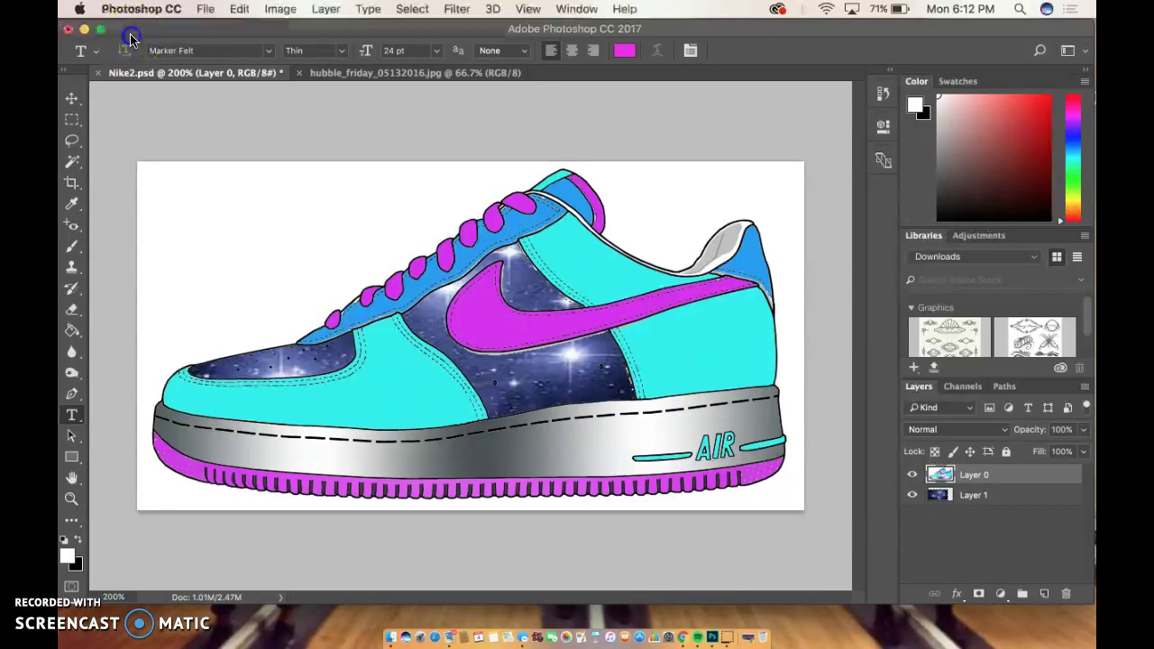
left_click(207, 10)
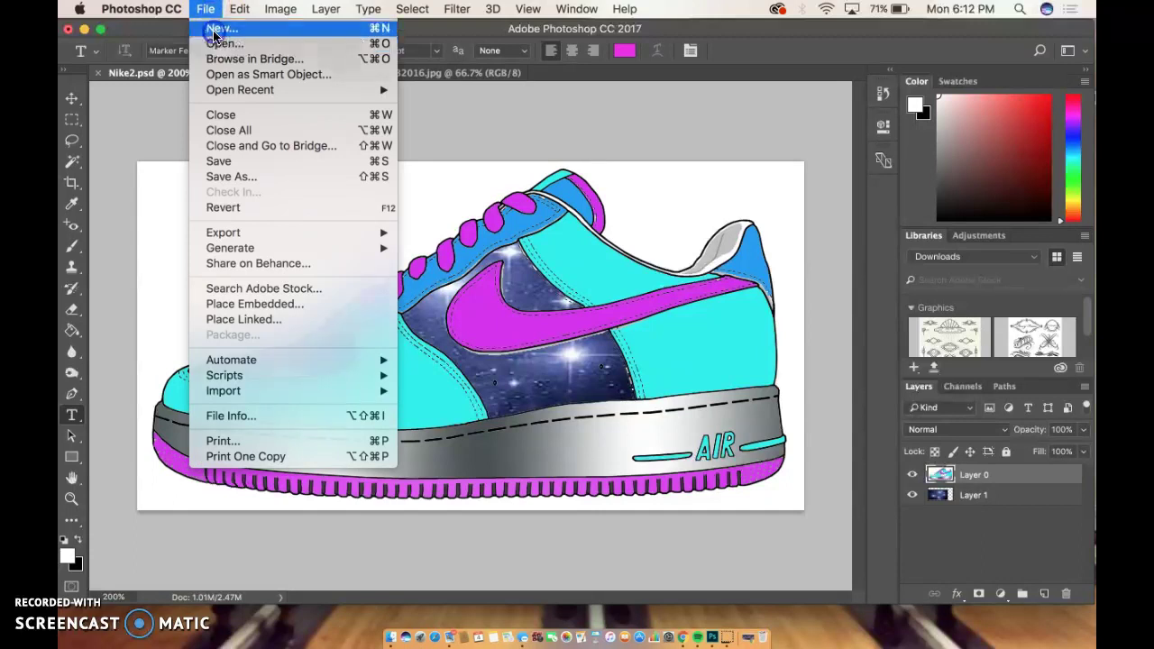
left_click(217, 29)
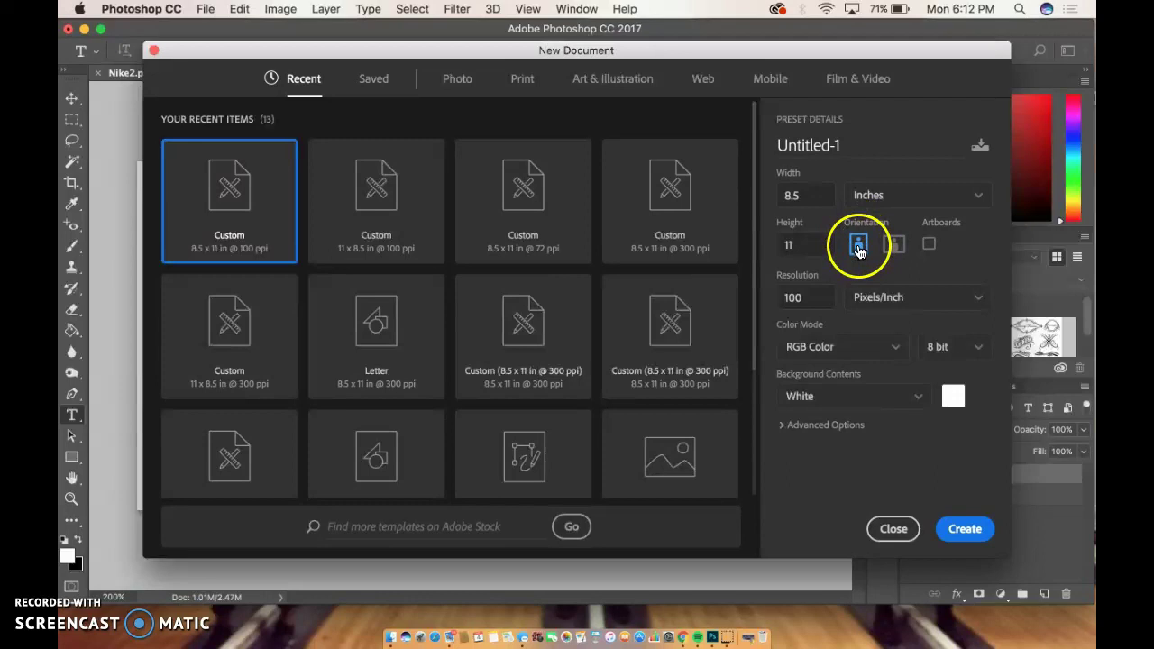
left_click(964, 530)
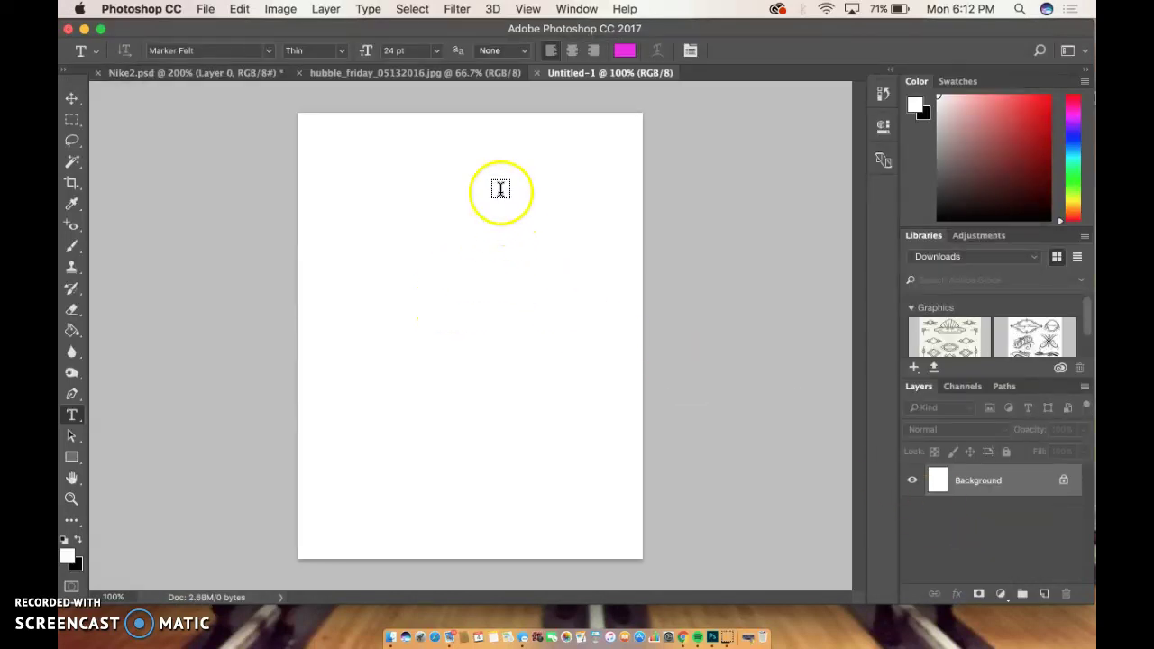
- Back in Nike2.psd, merge the shoe and galaxy layers into a single Layer 0 with Merge Visible
left_click(221, 74)
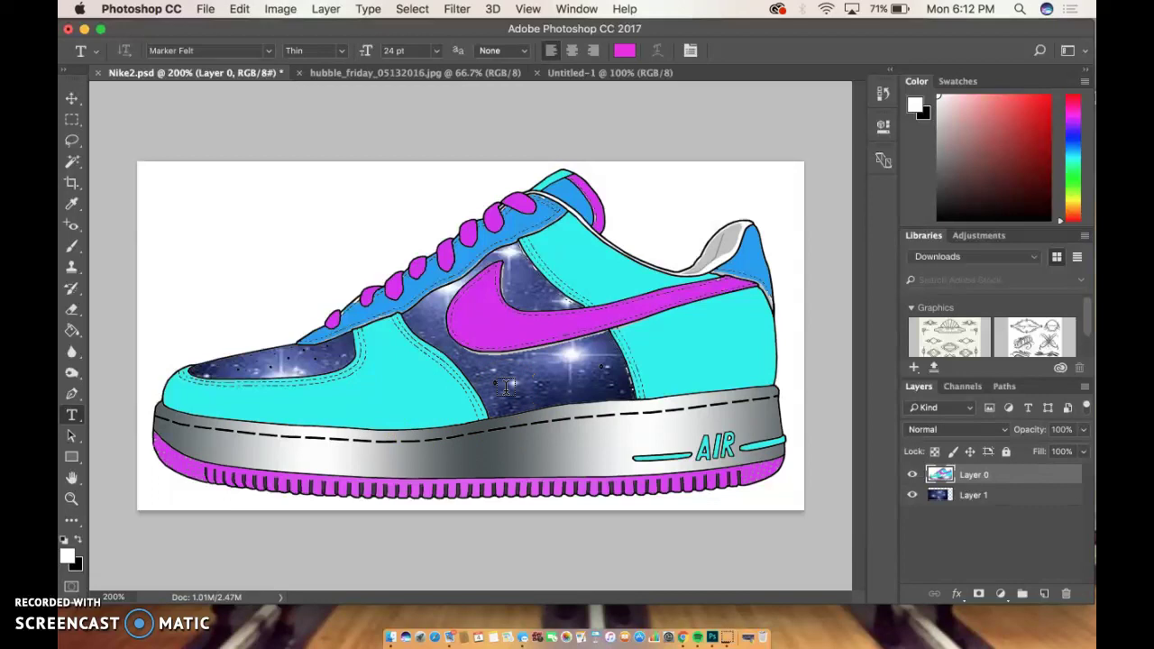
mouse_move(966, 467)
left_mouse_down()
mouse_move(974, 489)
mouse_move(954, 481)
left_mouse_up()
left_click(325, 9)
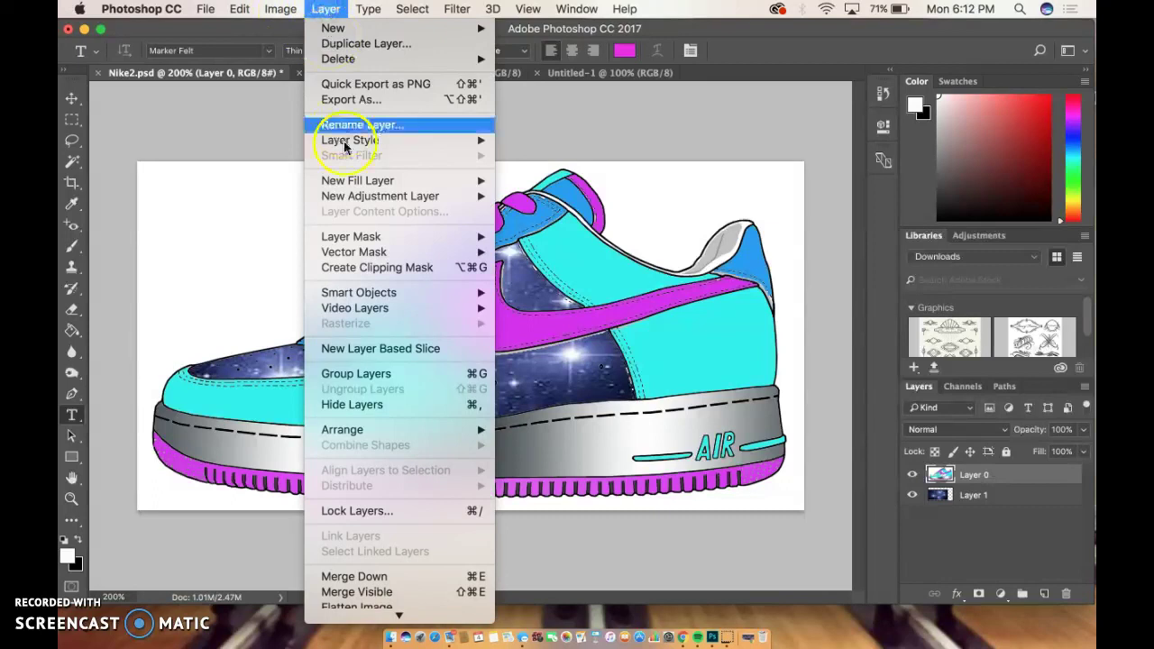
left_click(368, 593)
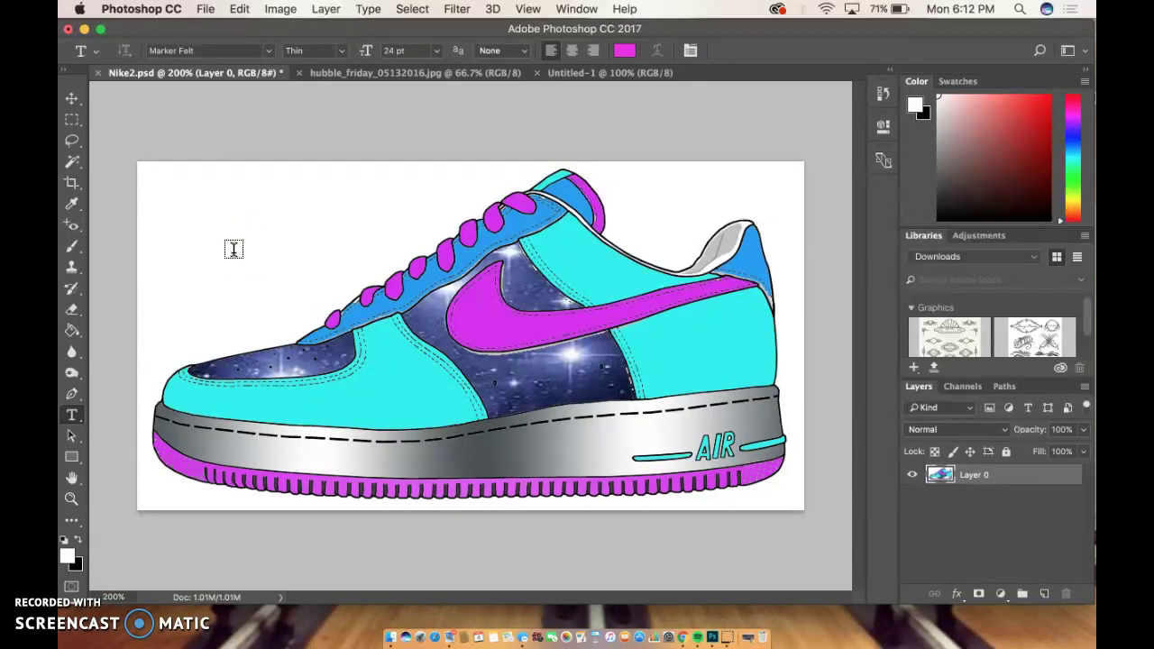
- Select the white background around the shoe with the Magic Wand and delete it
left_click(76, 167)
right_click(77, 169)
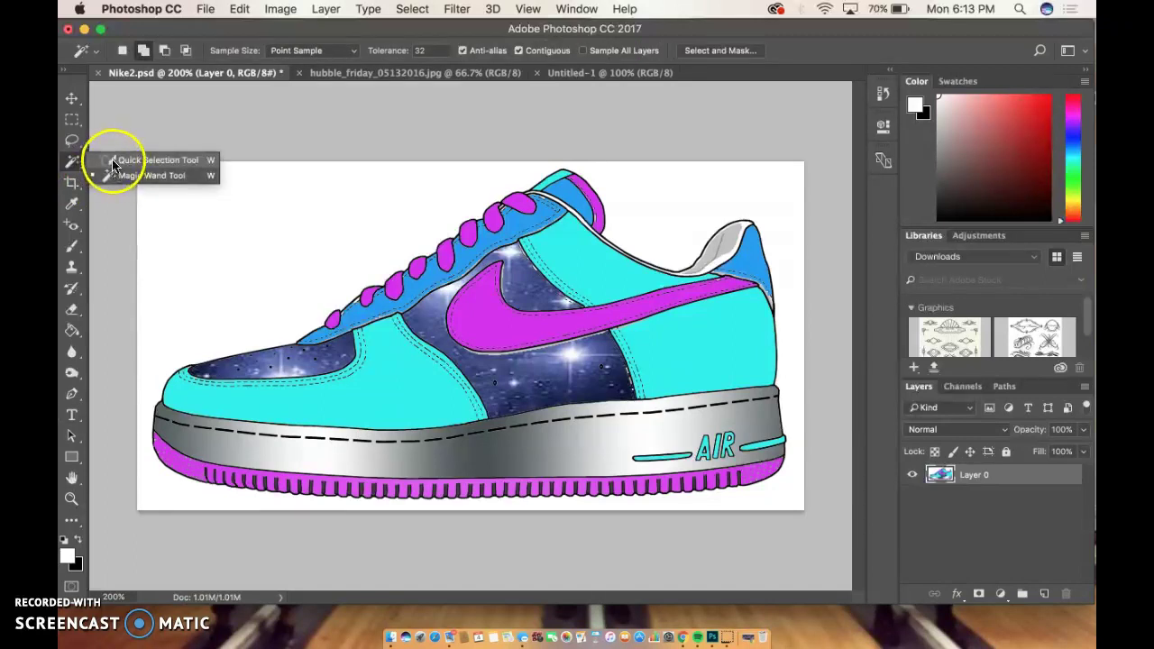
left_click(114, 175)
left_click(222, 228)
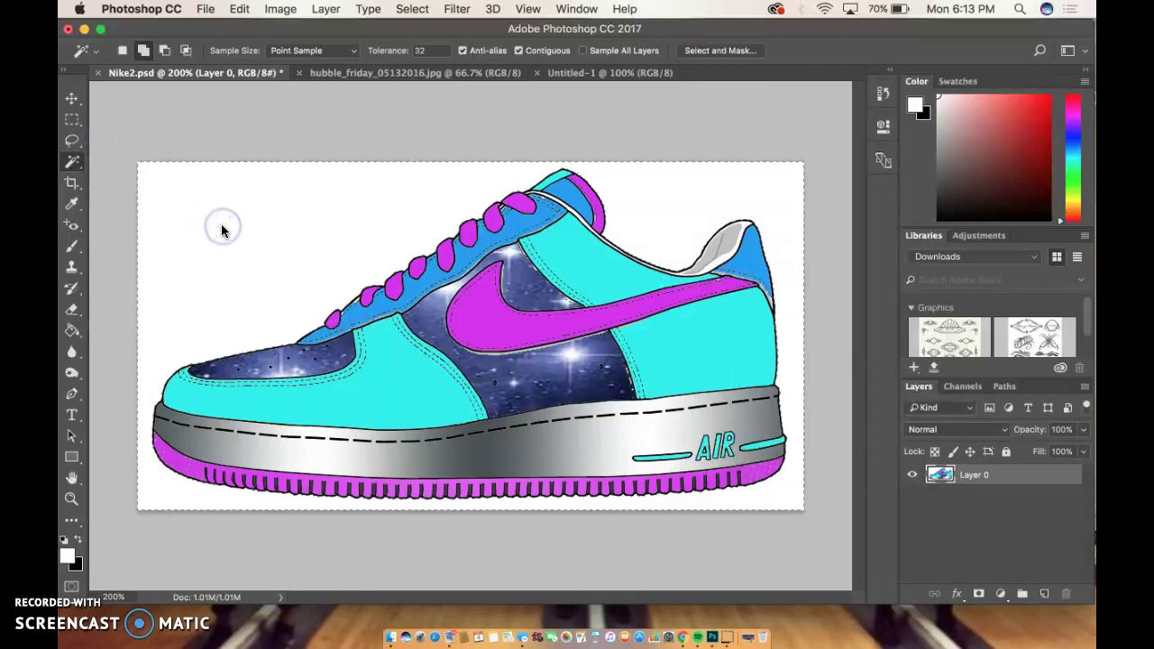
key("Delete")
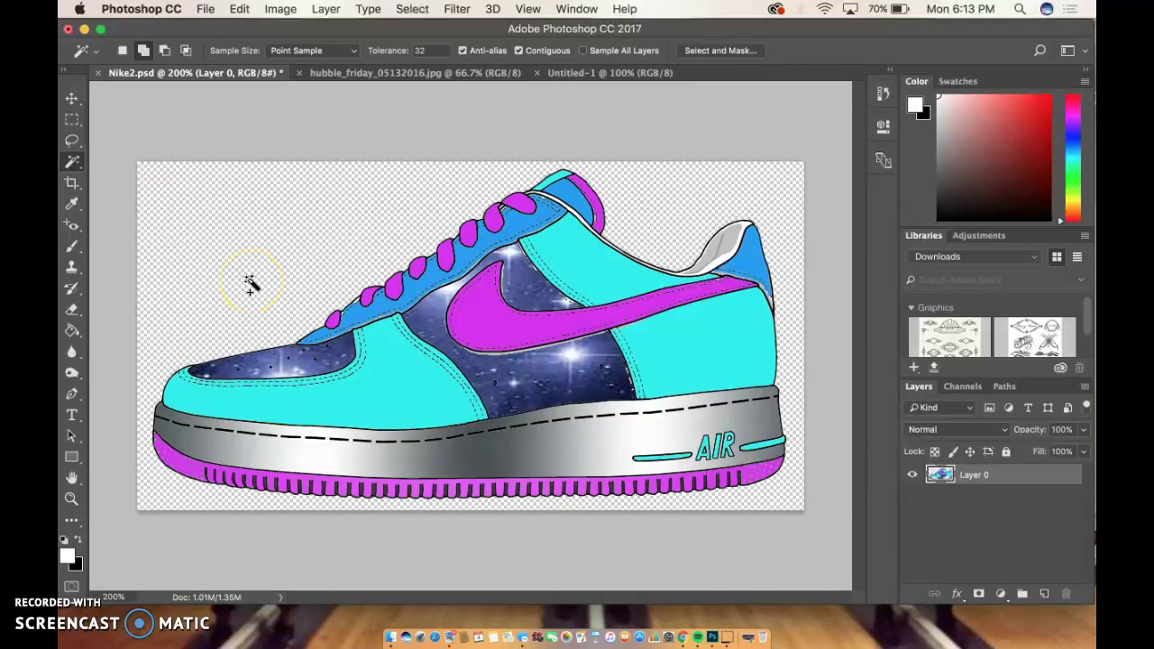
- Drag the cut-out shoe onto the Untitled-1 page as a new layer
left_click(72, 99)
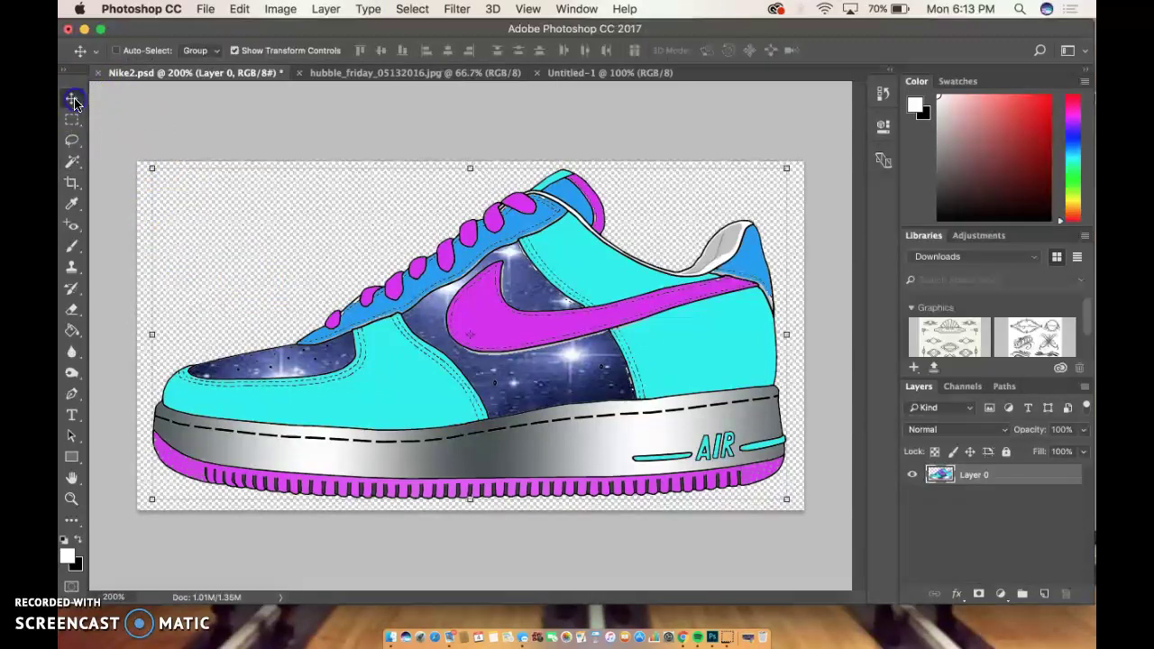
left_click(526, 318)
left_click_drag(528, 323, 497, 310)
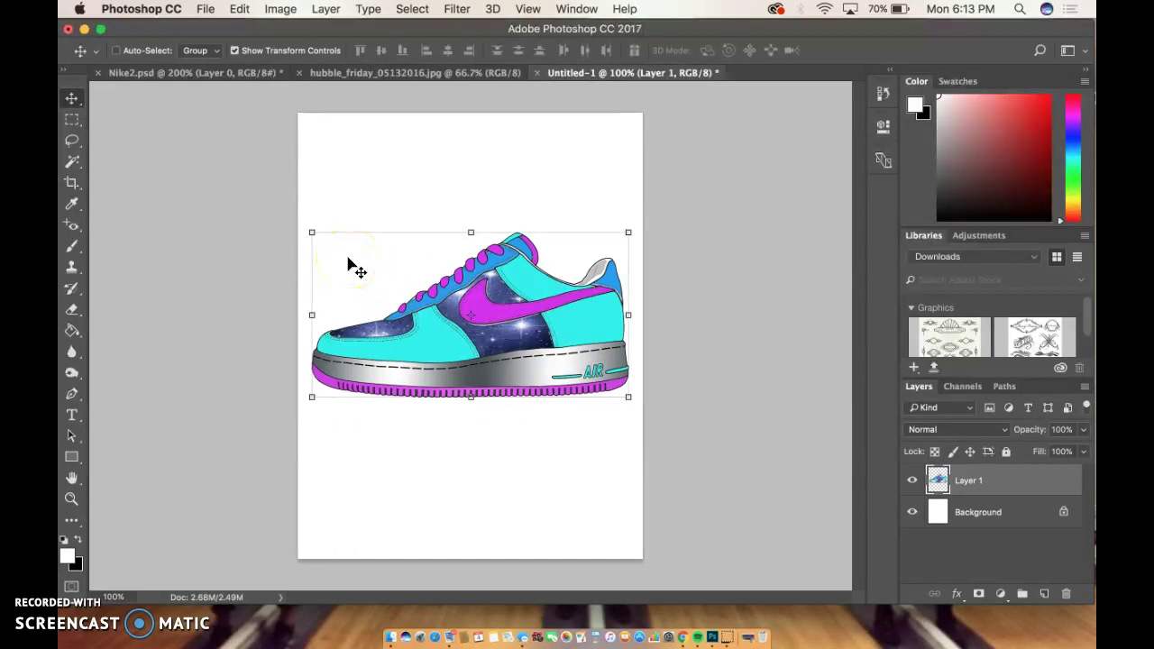
- Free-transform the shoe to about 81.6%, move it up-left, level its tilt, and commit
left_click_drag(311, 232, 328, 257)
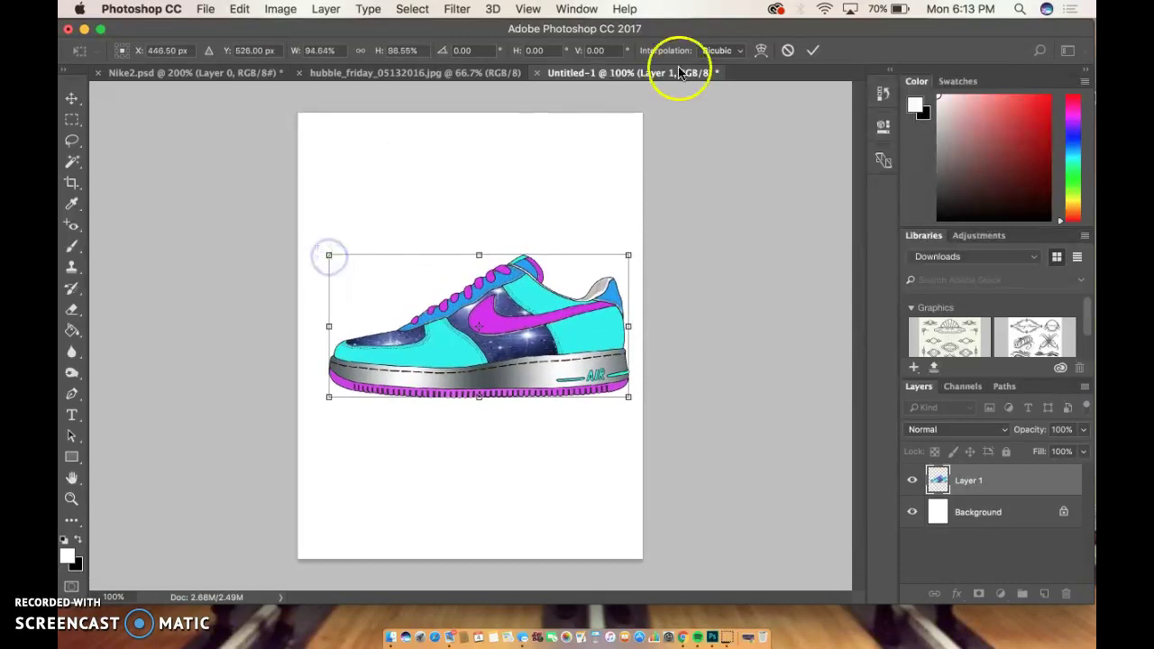
left_click(787, 50)
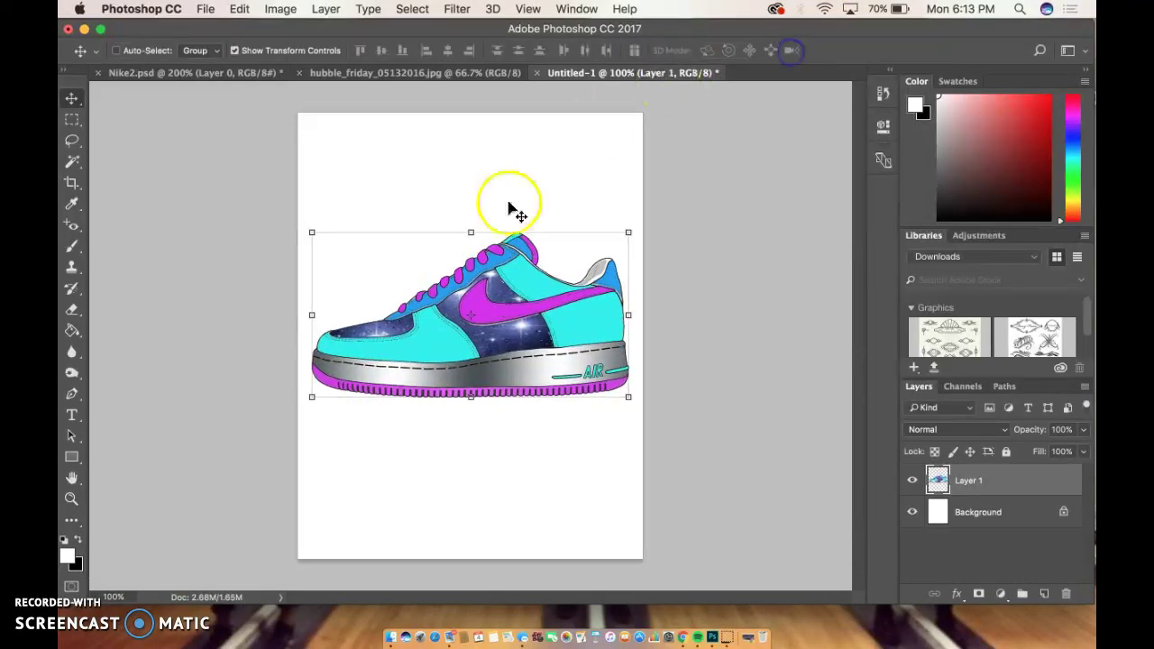
left_click(313, 233)
left_click_drag(314, 234, 367, 273)
left_click_drag(548, 343, 512, 337)
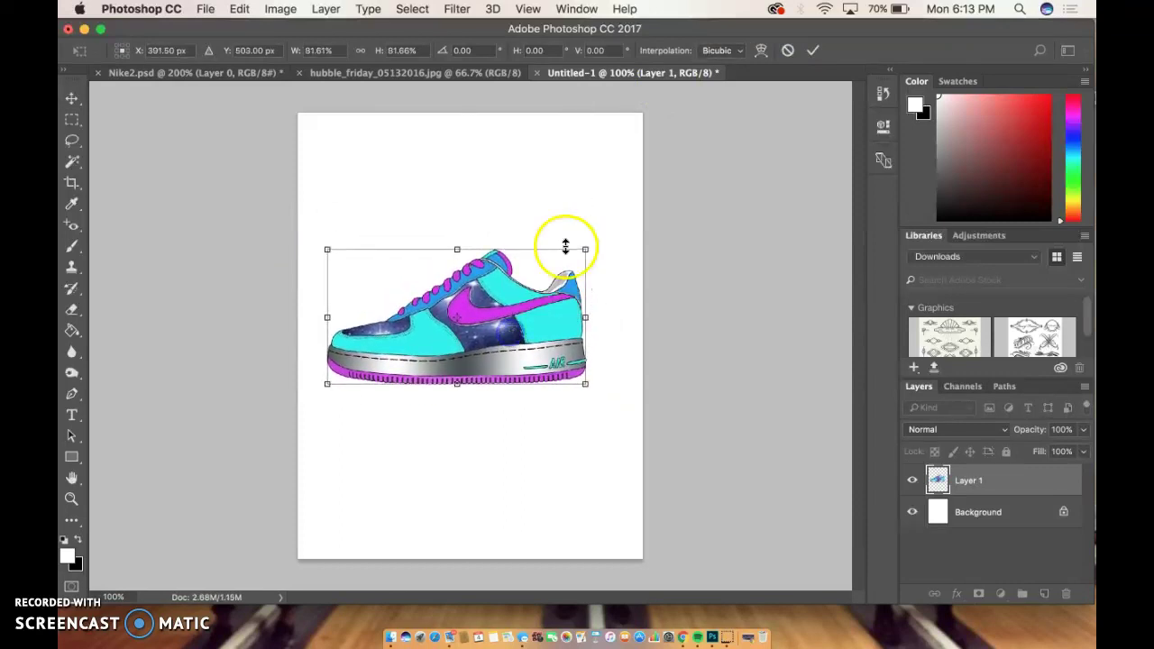
mouse_move(597, 233)
left_mouse_down()
mouse_move(515, 175)
mouse_move(595, 201)
mouse_move(613, 225)
left_mouse_up()
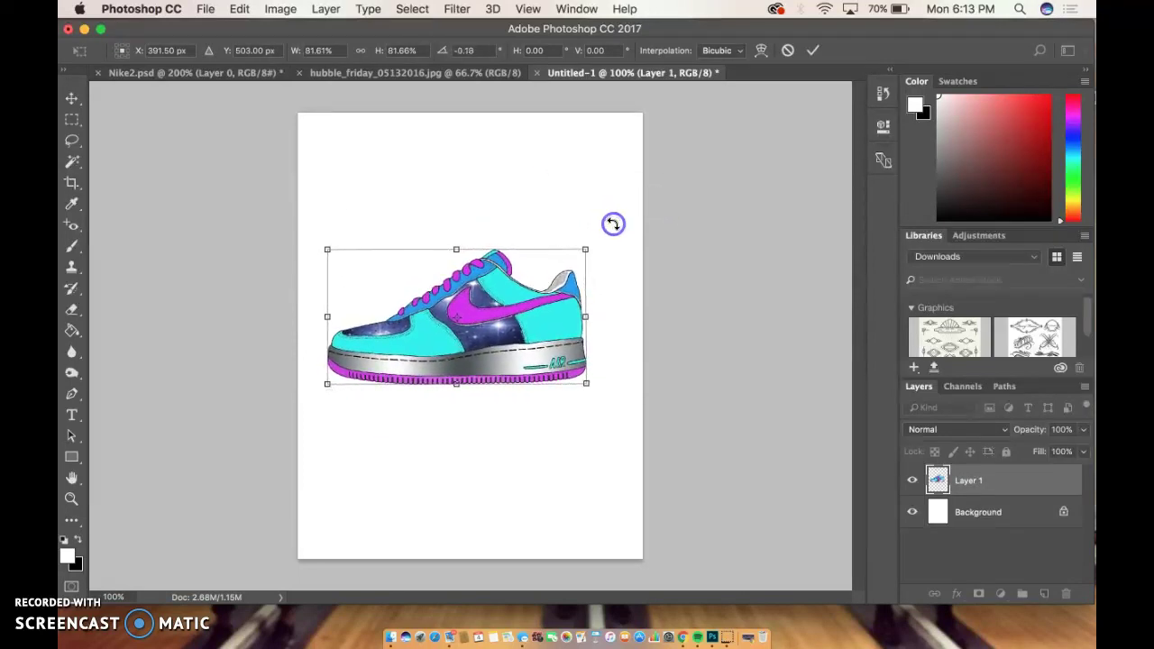
left_click(812, 49)
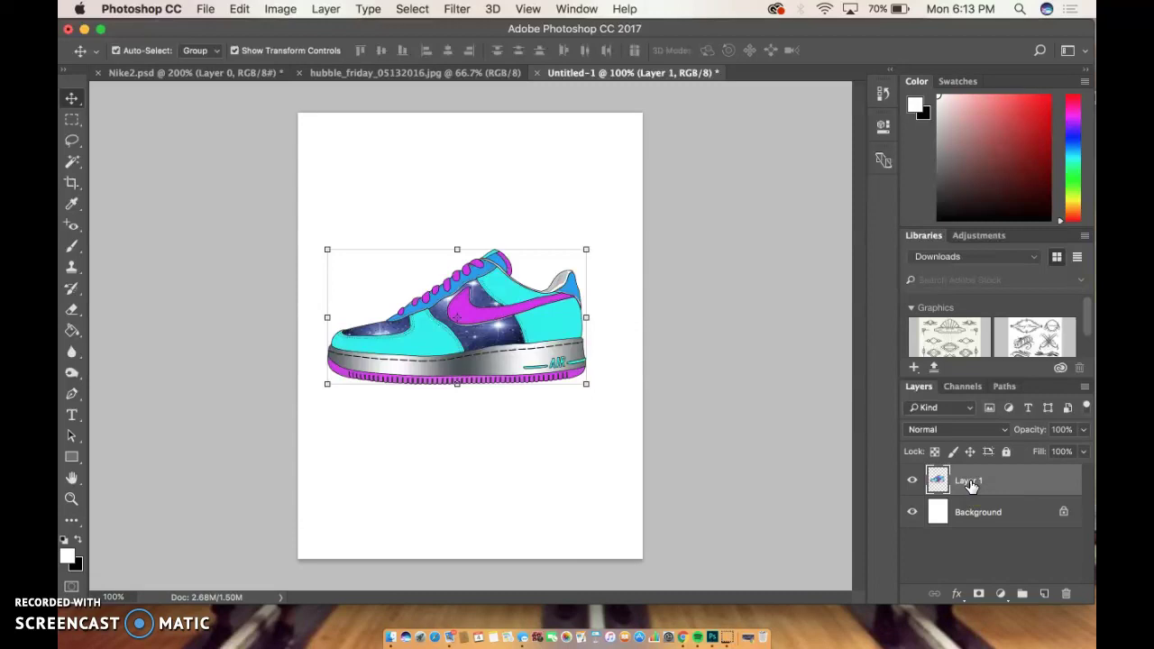
- Duplicate the shoe layer and offset the original and copy so one sits slightly higher
key("super+j")
mouse_move(972, 485)
left_mouse_down()
mouse_move(979, 514)
mouse_move(982, 471)
left_mouse_up()
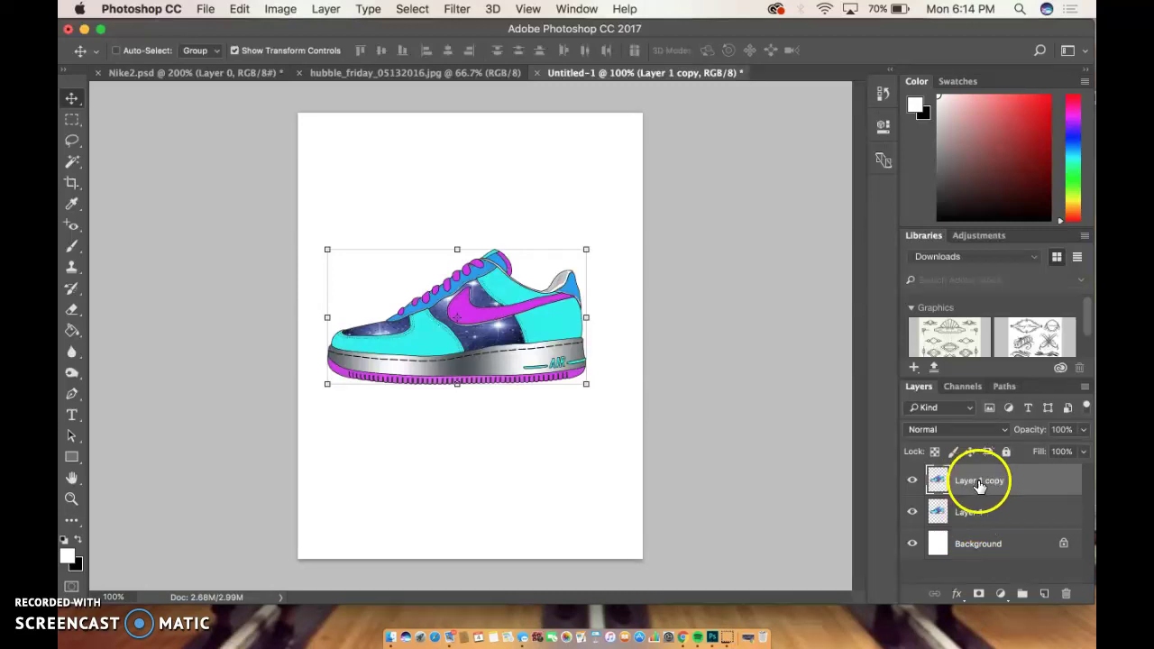
left_click_drag(515, 342, 514, 374)
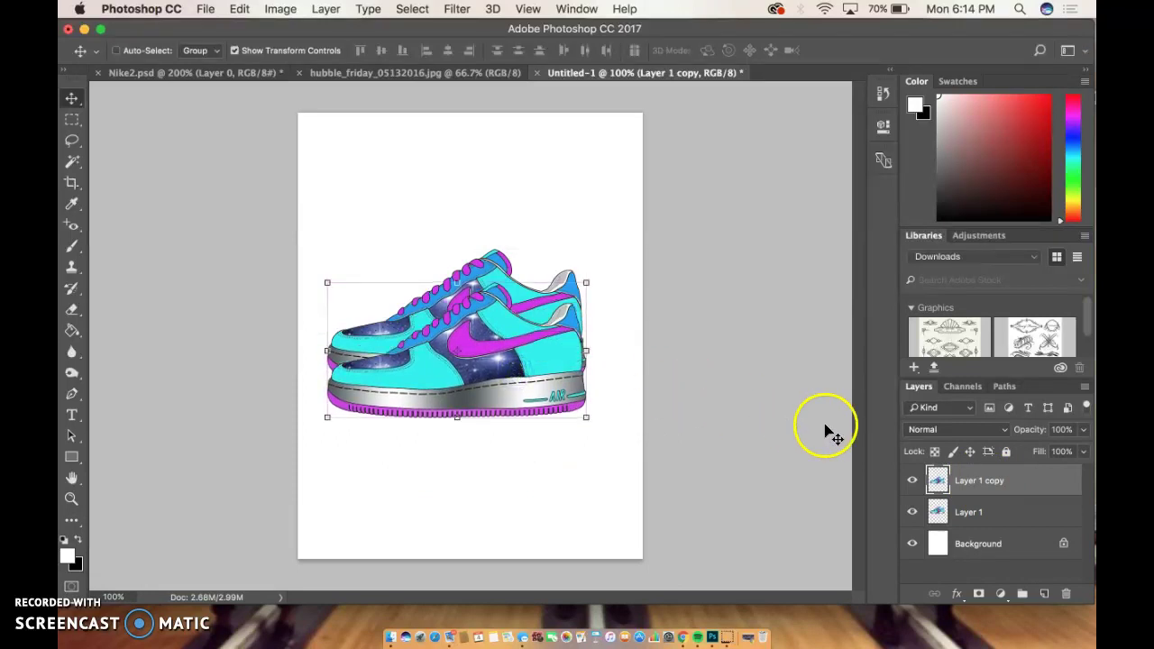
left_click(956, 511)
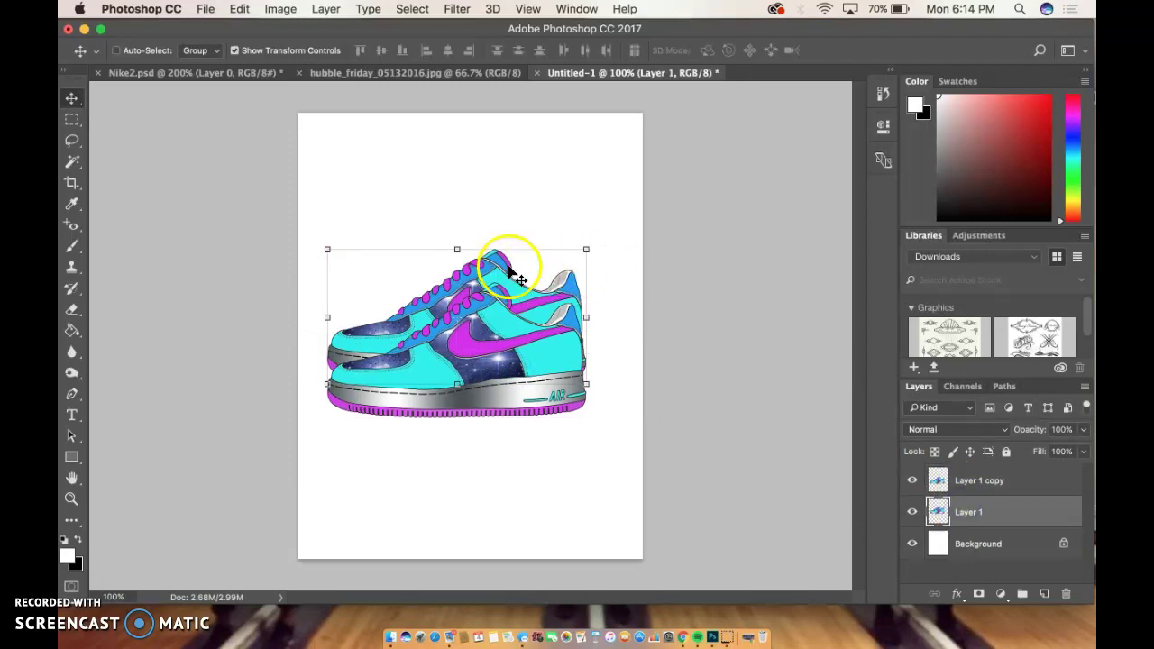
mouse_move(511, 260)
left_mouse_down()
mouse_move(495, 271)
mouse_move(499, 249)
left_mouse_up()
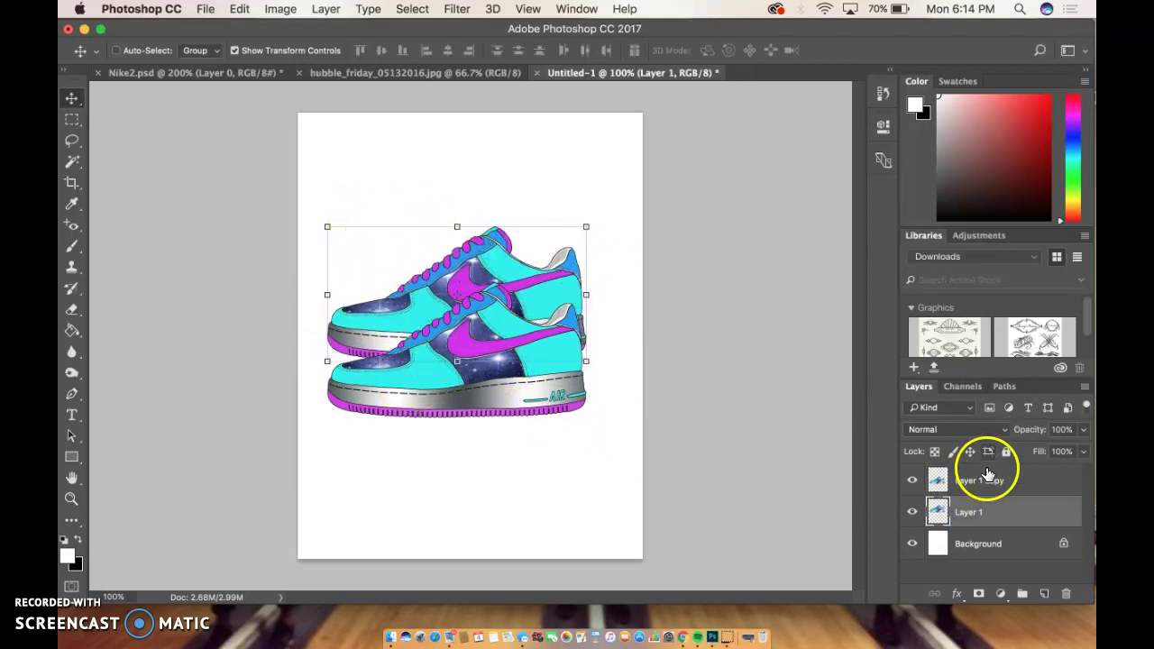
left_click(980, 478)
left_click_drag(528, 344, 530, 318)
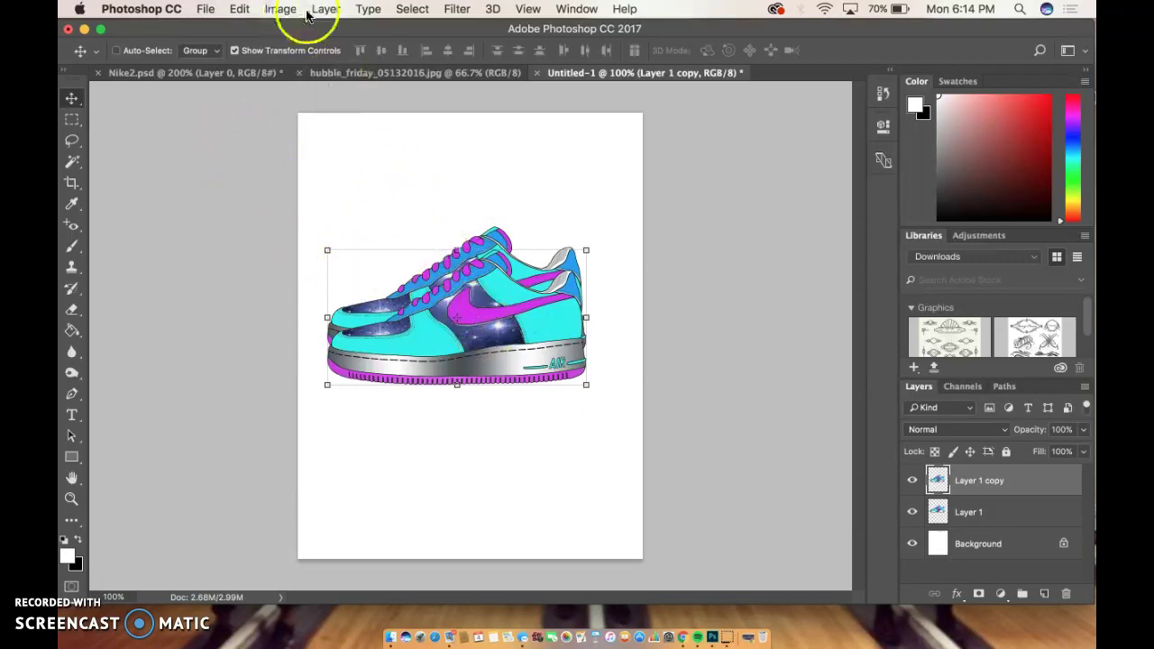
- Puppet-warp the copied shoe, pinning the toe and bending the heel up, then shift it down-right
left_click(240, 11)
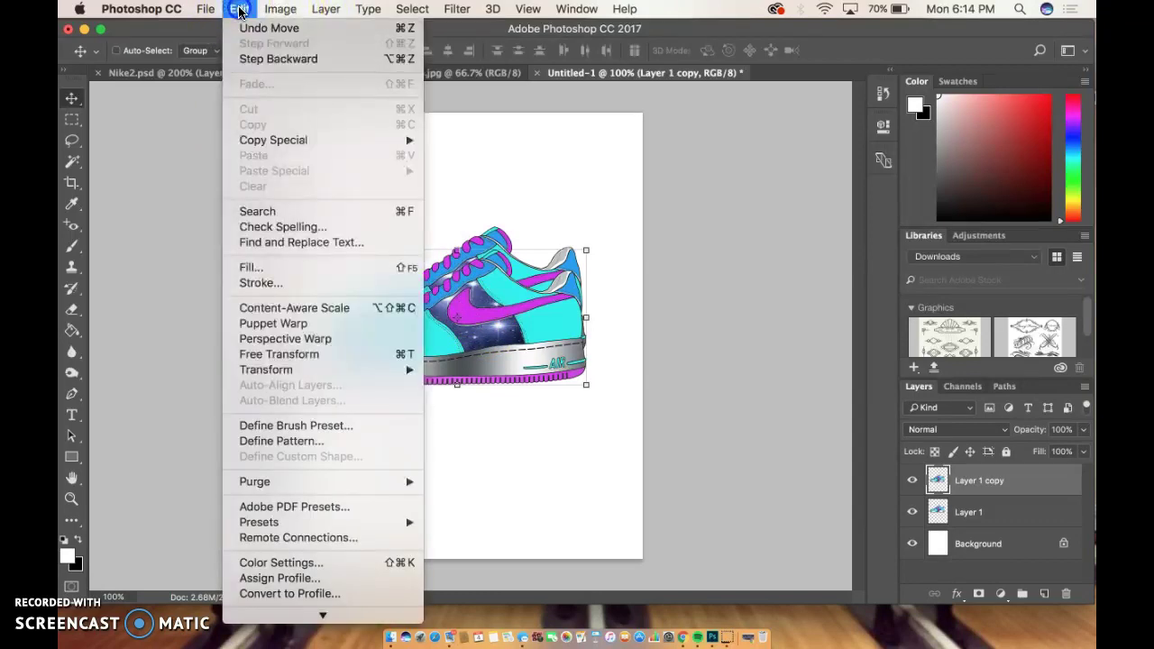
mouse_move(315, 378)
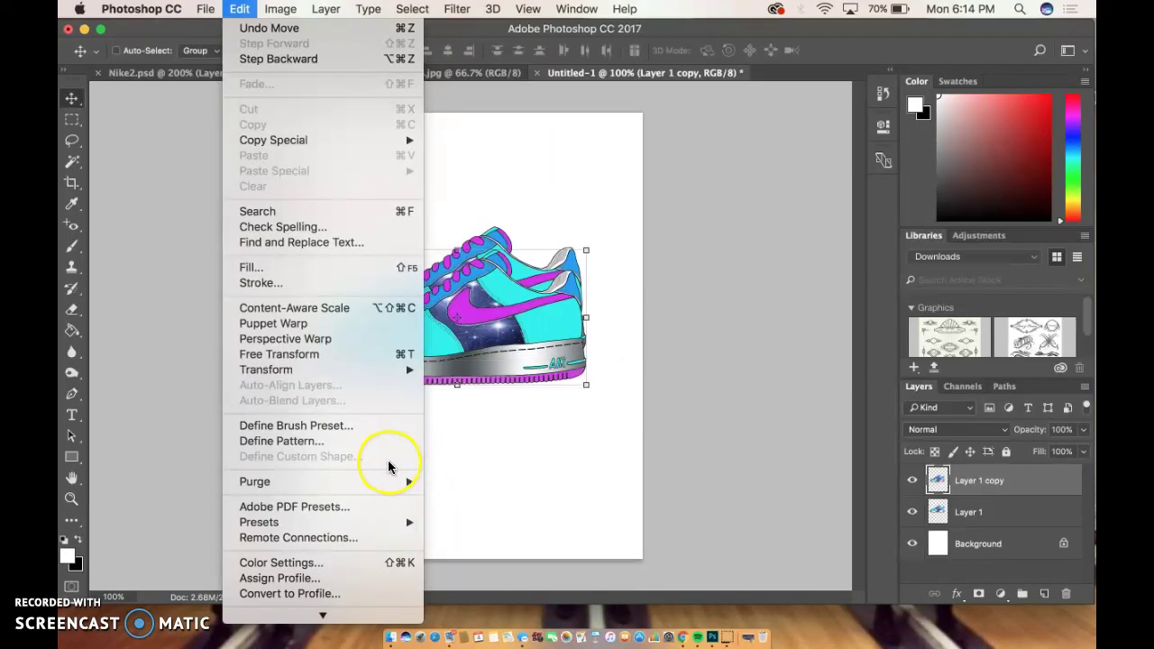
left_click(337, 325)
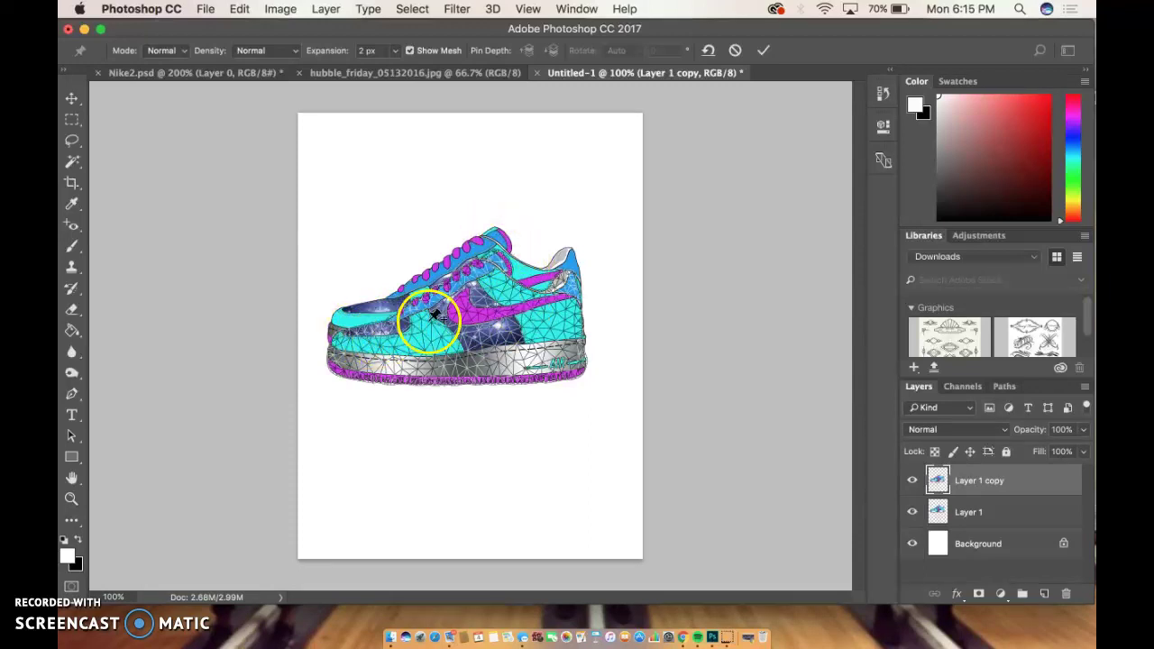
left_click(392, 322)
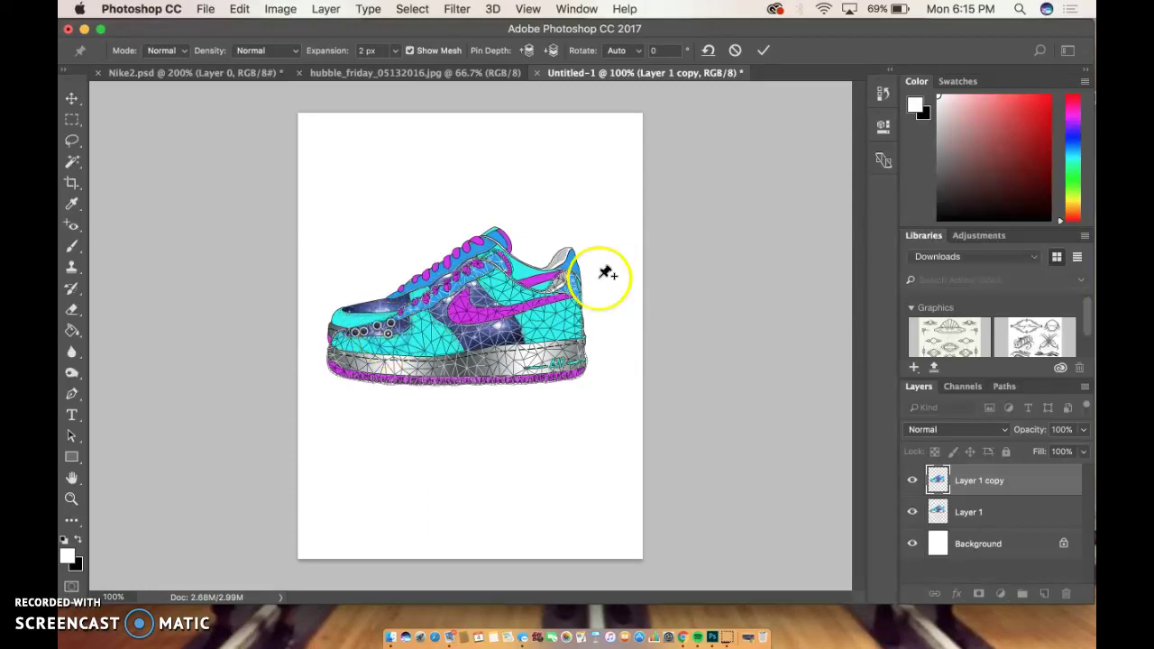
left_click(566, 289)
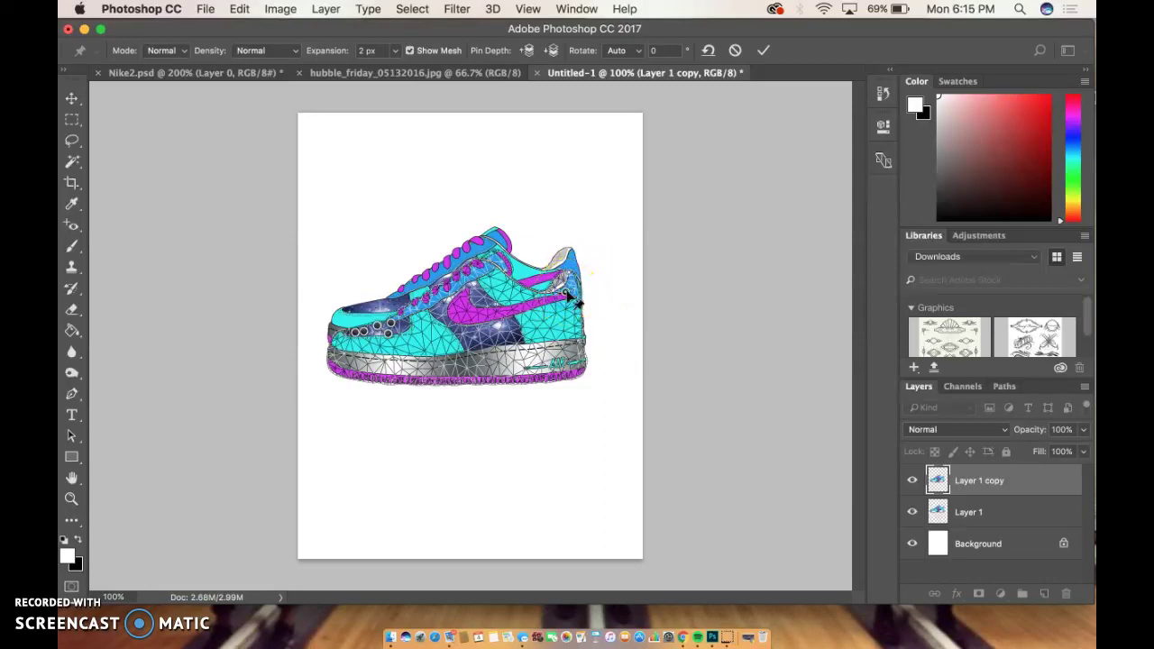
left_click_drag(566, 293, 543, 207)
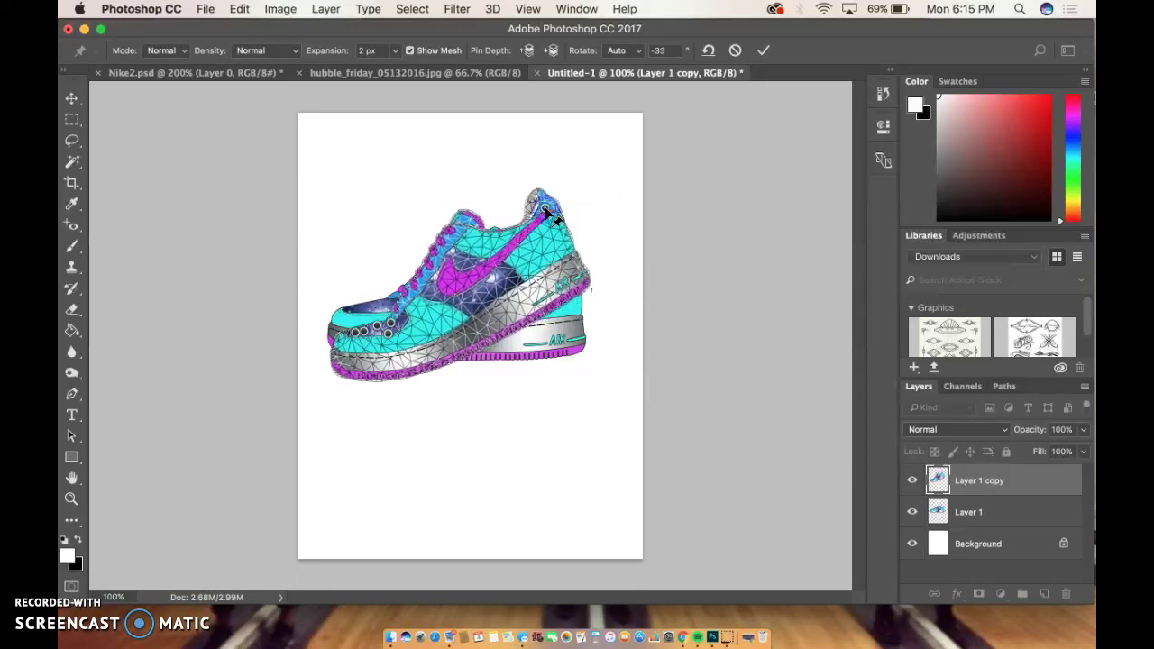
left_click(764, 50)
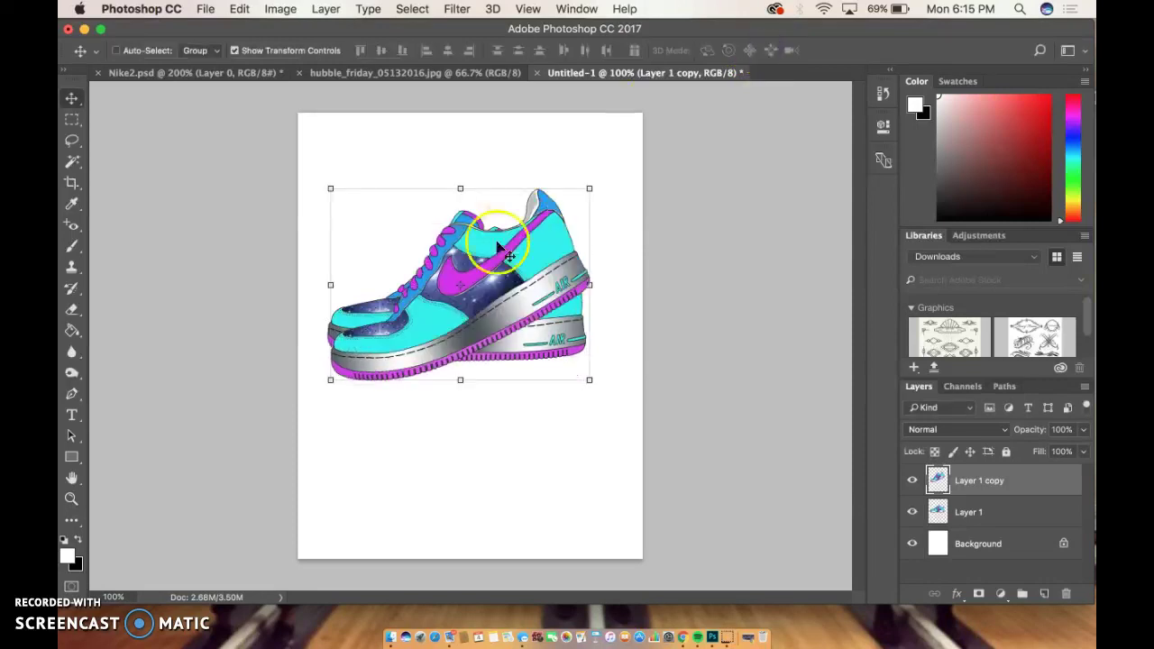
left_click_drag(477, 270, 494, 294)
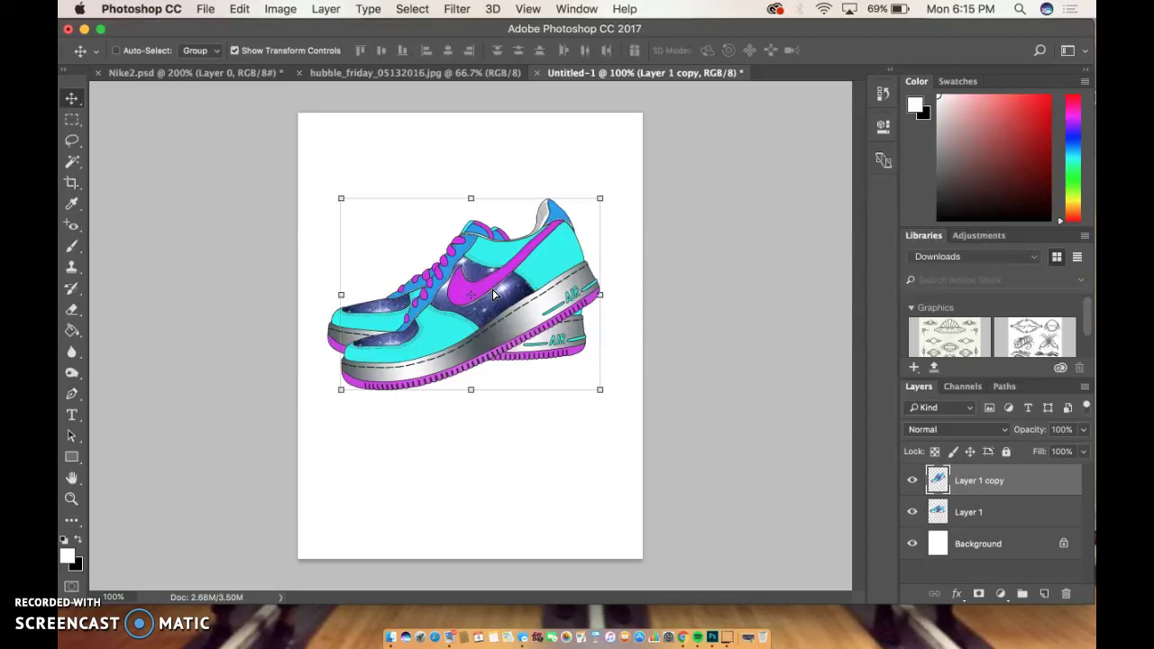
- Fill the Background layer with a greyish light blue using the Paint Bucket
left_click(959, 550)
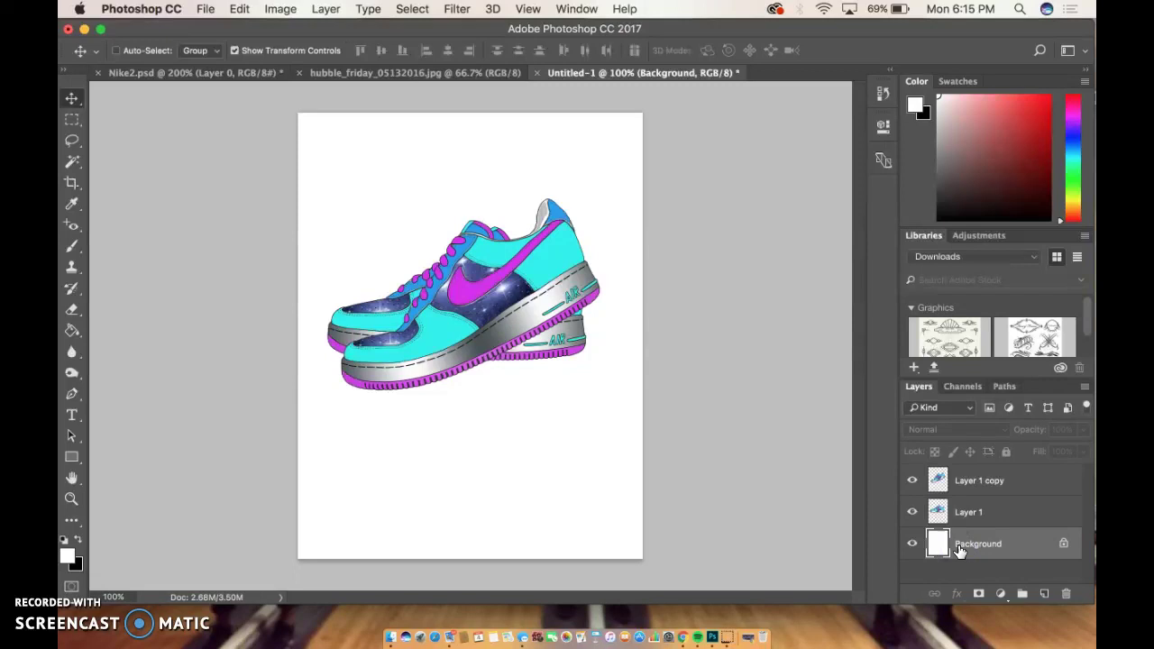
left_click_drag(955, 508, 950, 207)
left_click(1072, 156)
left_click(961, 110)
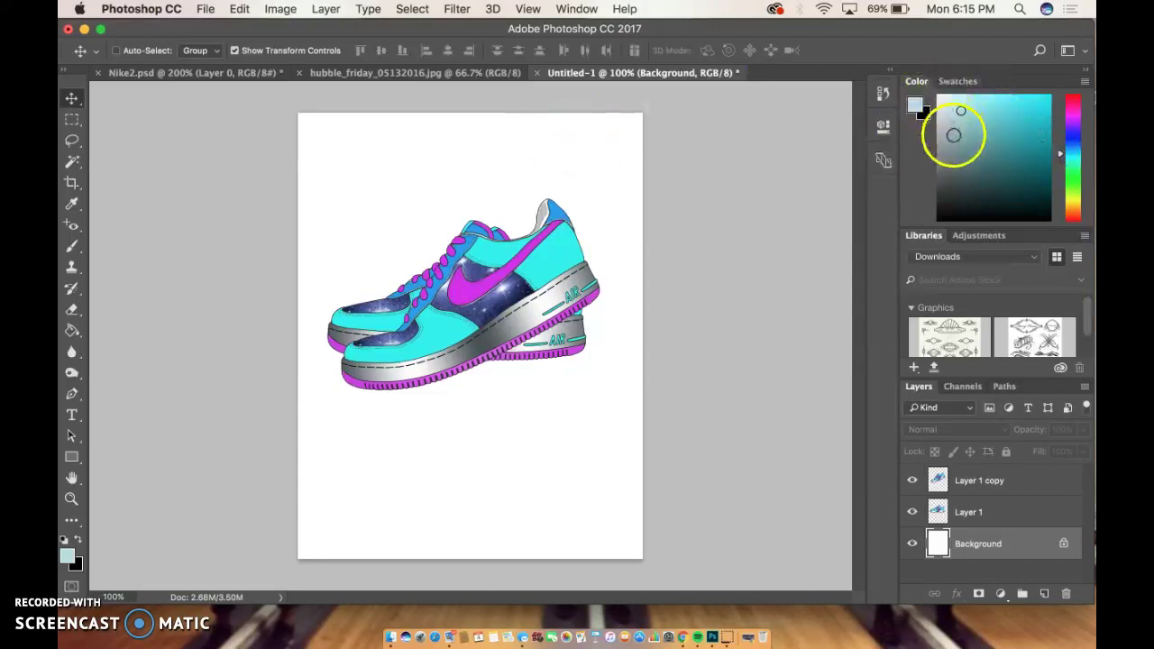
left_click(953, 135)
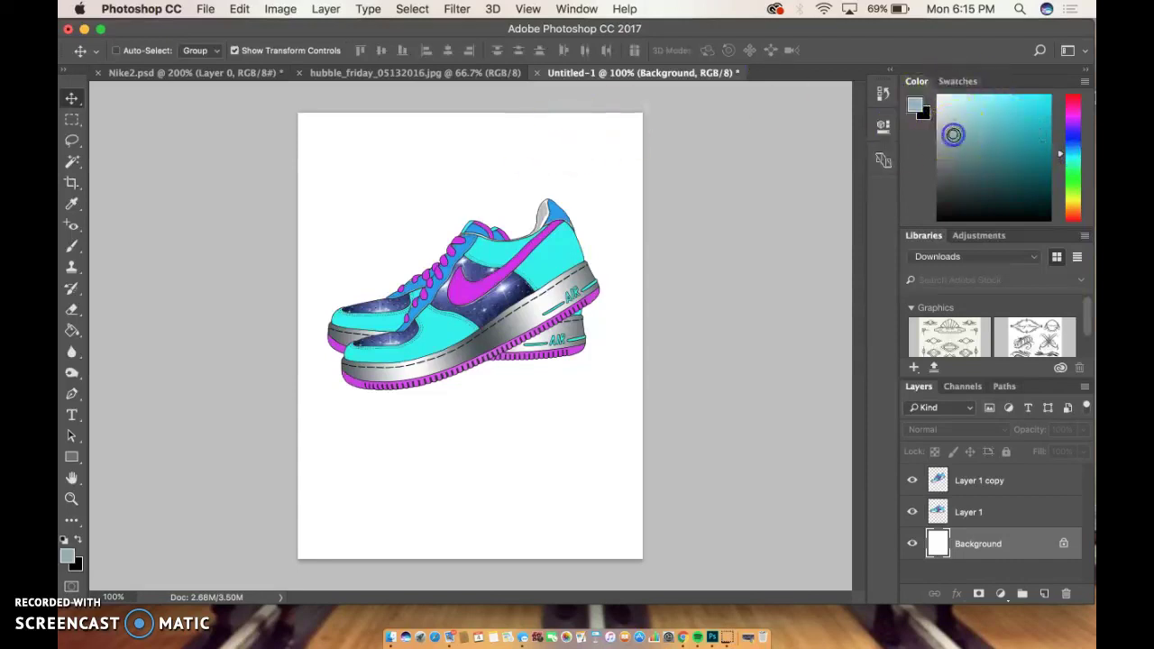
left_click(1072, 149)
left_click_drag(955, 110, 971, 133)
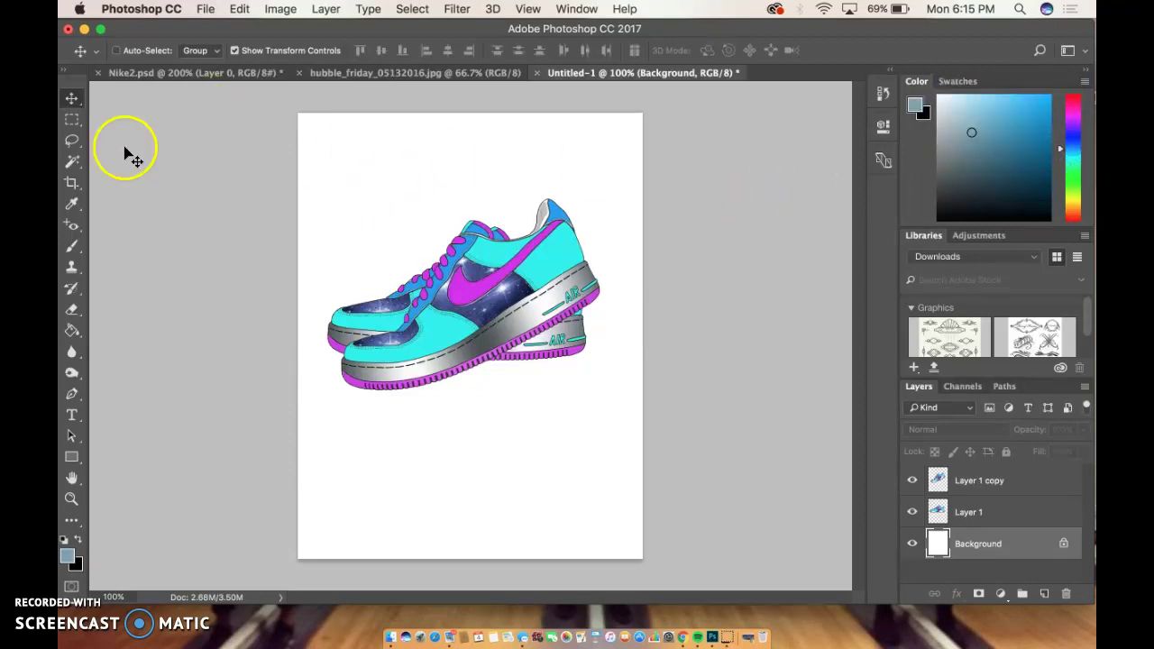
left_click(72, 330)
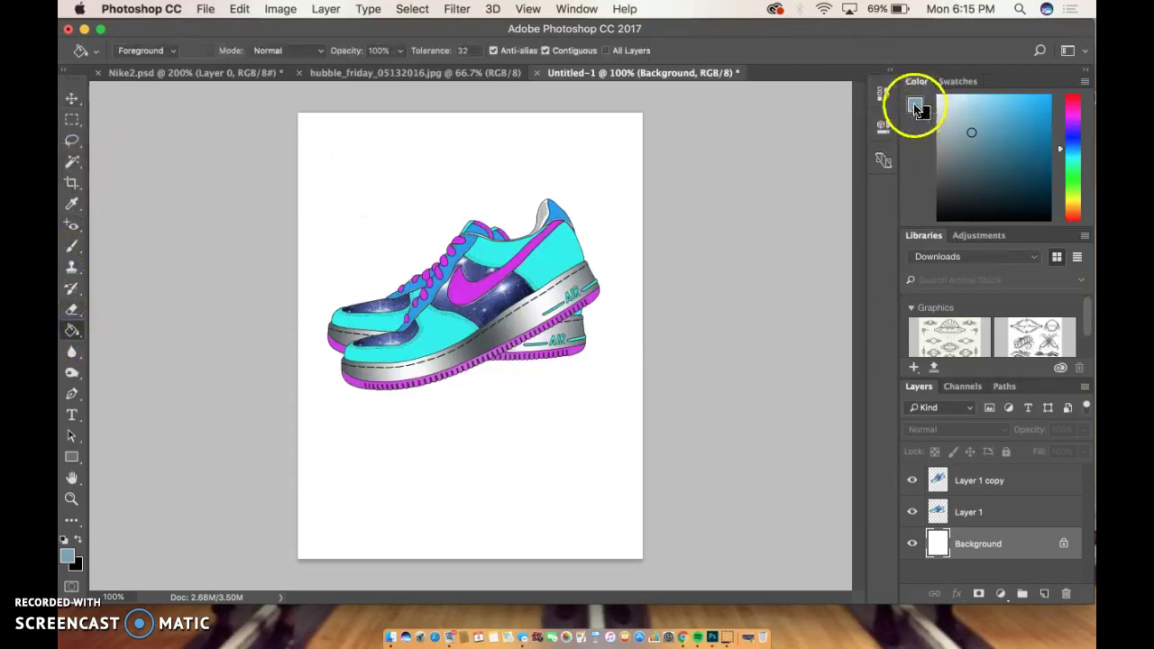
left_click(374, 192)
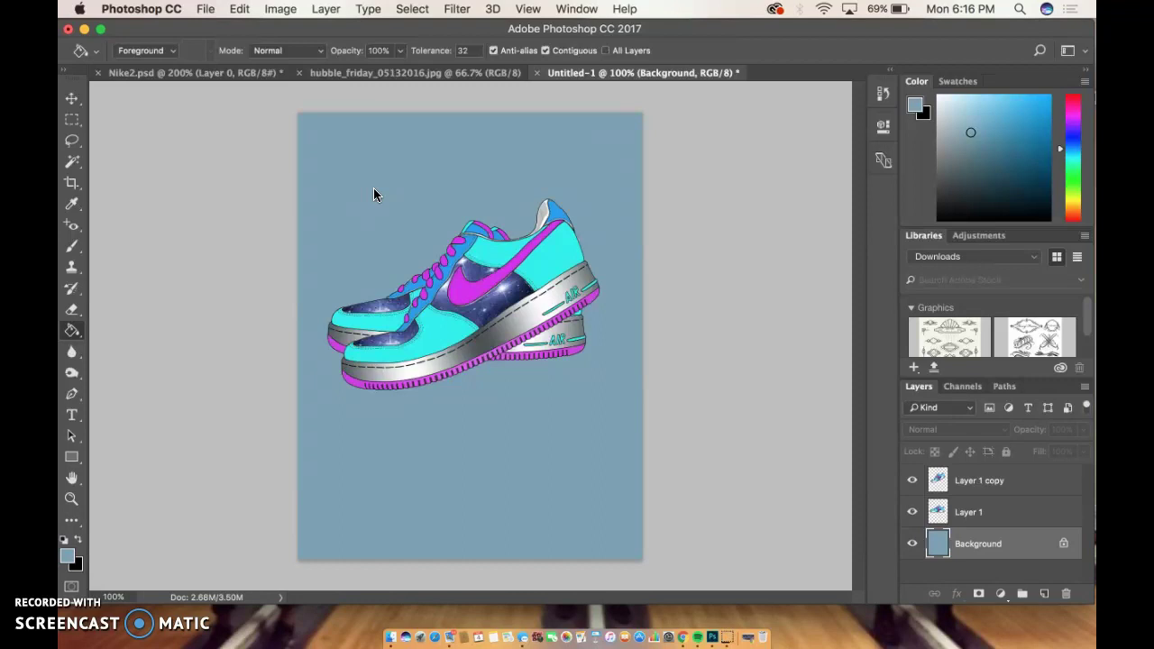
- Drag the hubble_friday galaxy photo into the poster and position it to cover the page
left_click(409, 74)
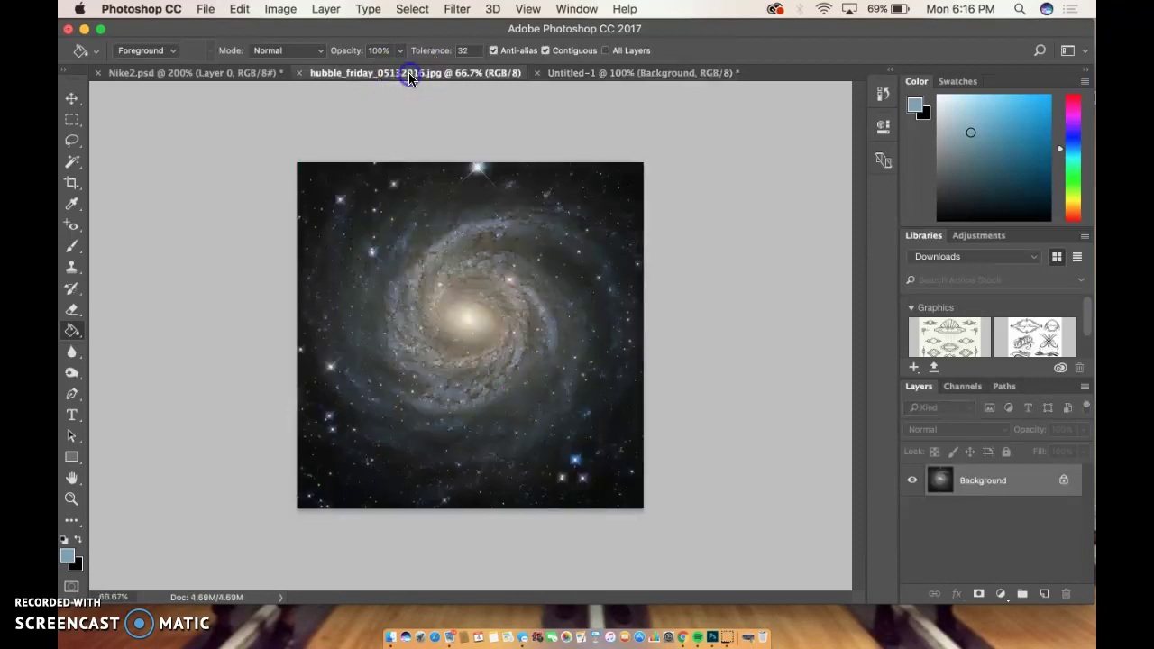
left_click(72, 99)
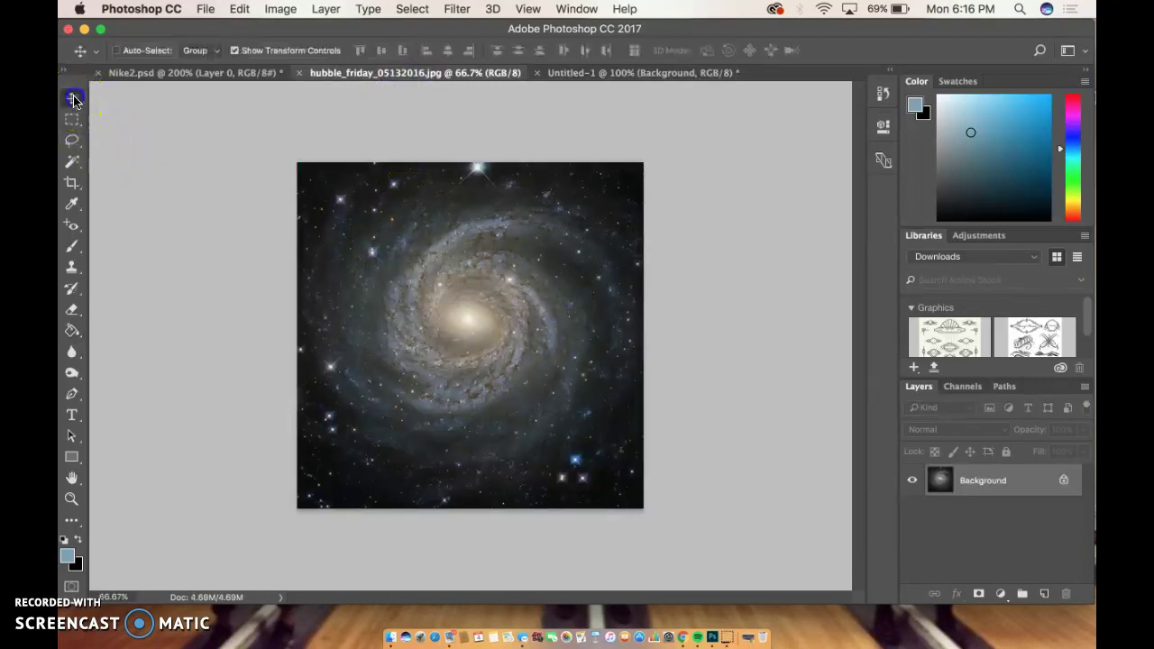
left_click(468, 294)
left_click_drag(468, 294, 609, 76)
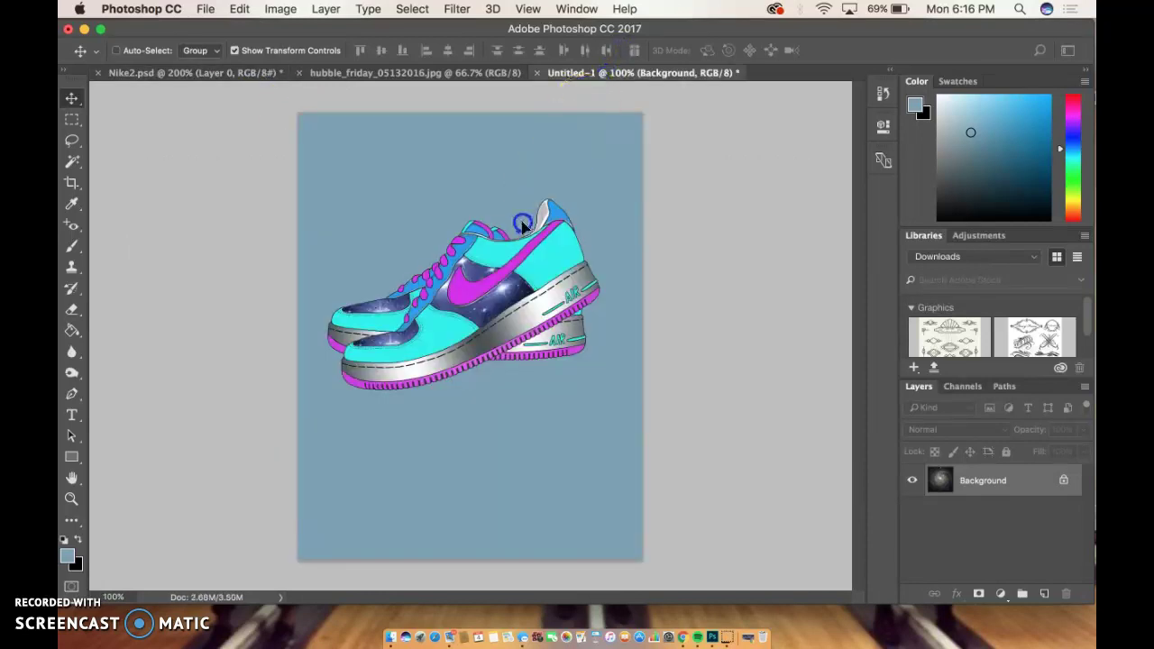
left_click_drag(523, 225, 523, 224)
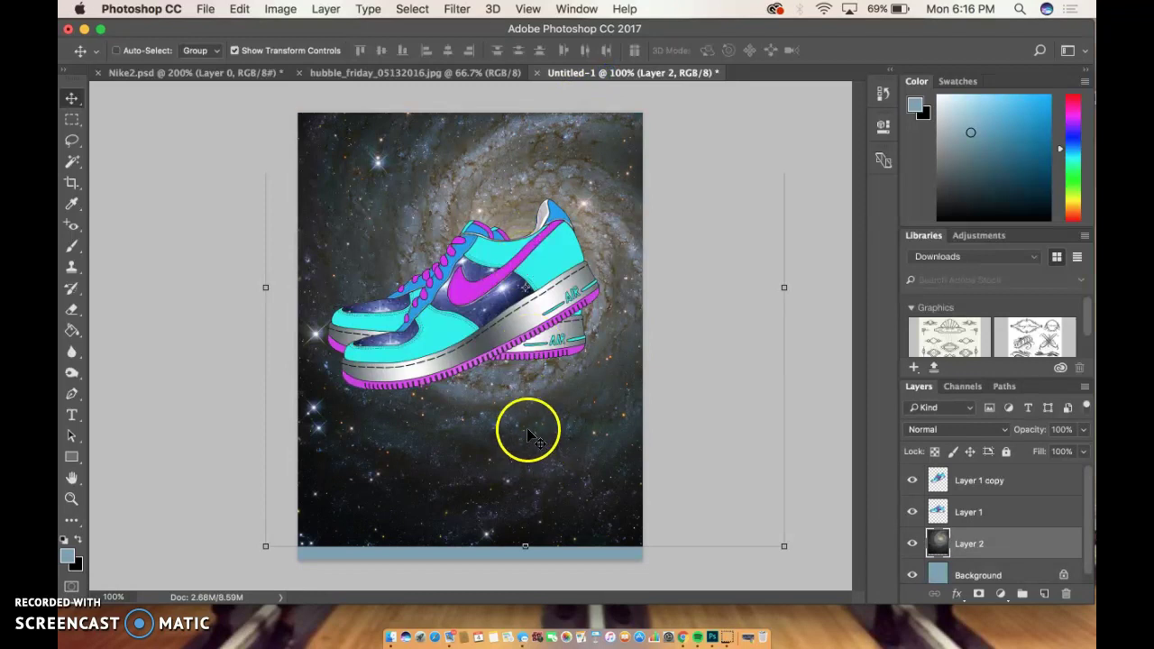
left_click_drag(528, 425, 487, 489)
left_click_drag(482, 352, 493, 383)
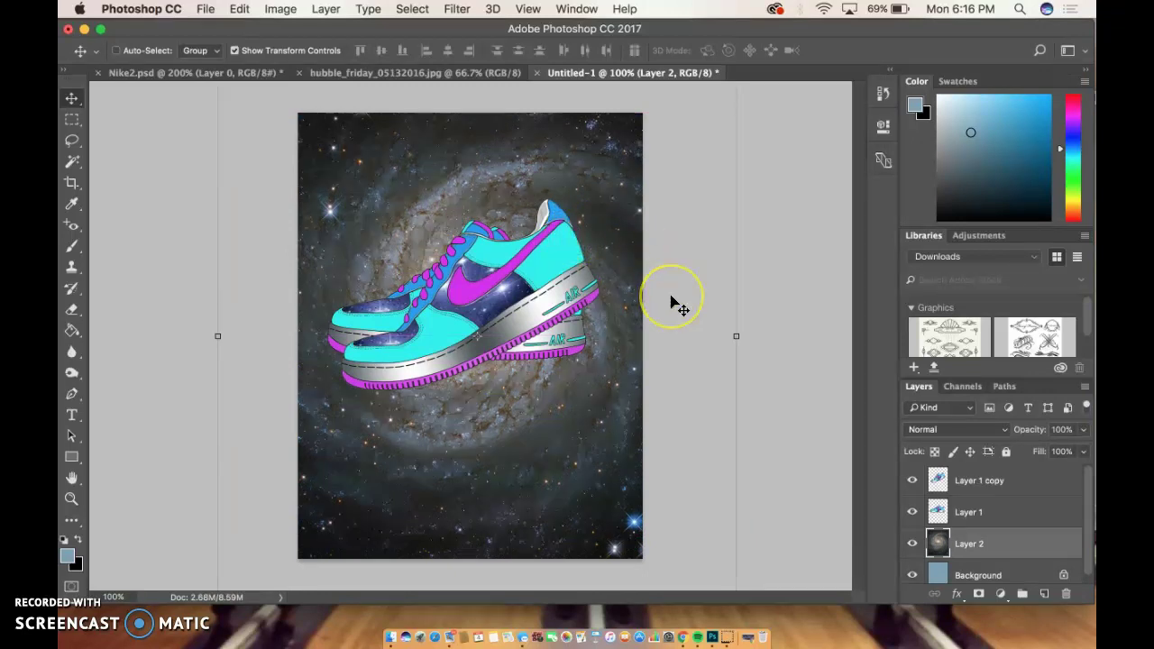
- Set the galaxy Layer 2 opacity to 79%
left_click(705, 347)
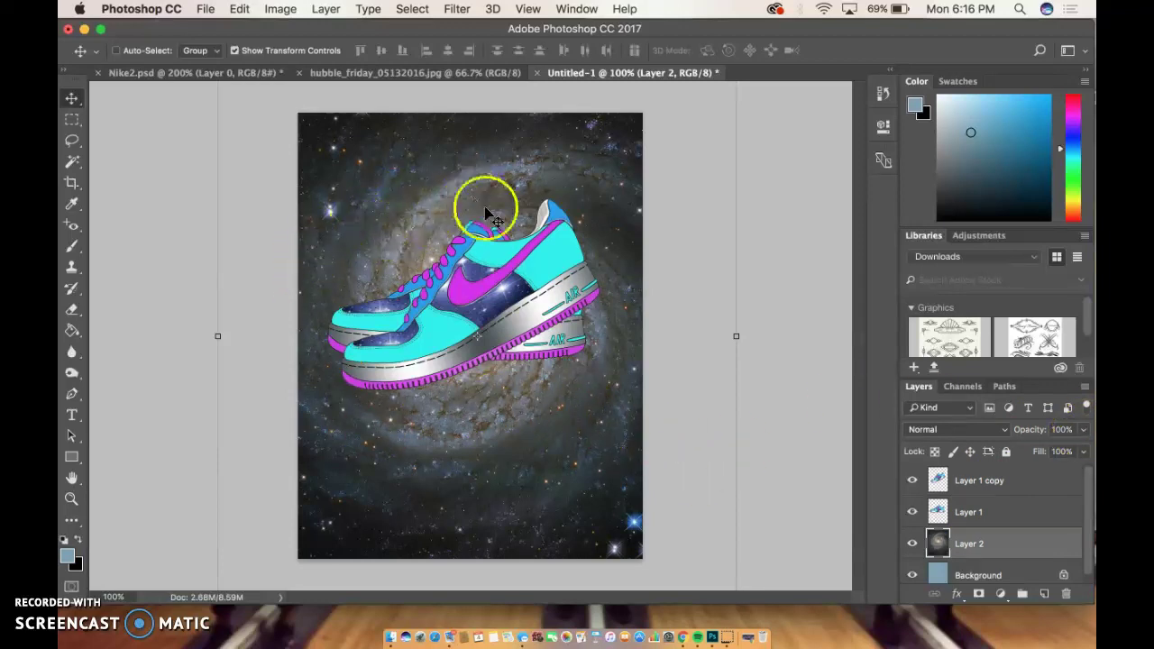
left_click(1083, 431)
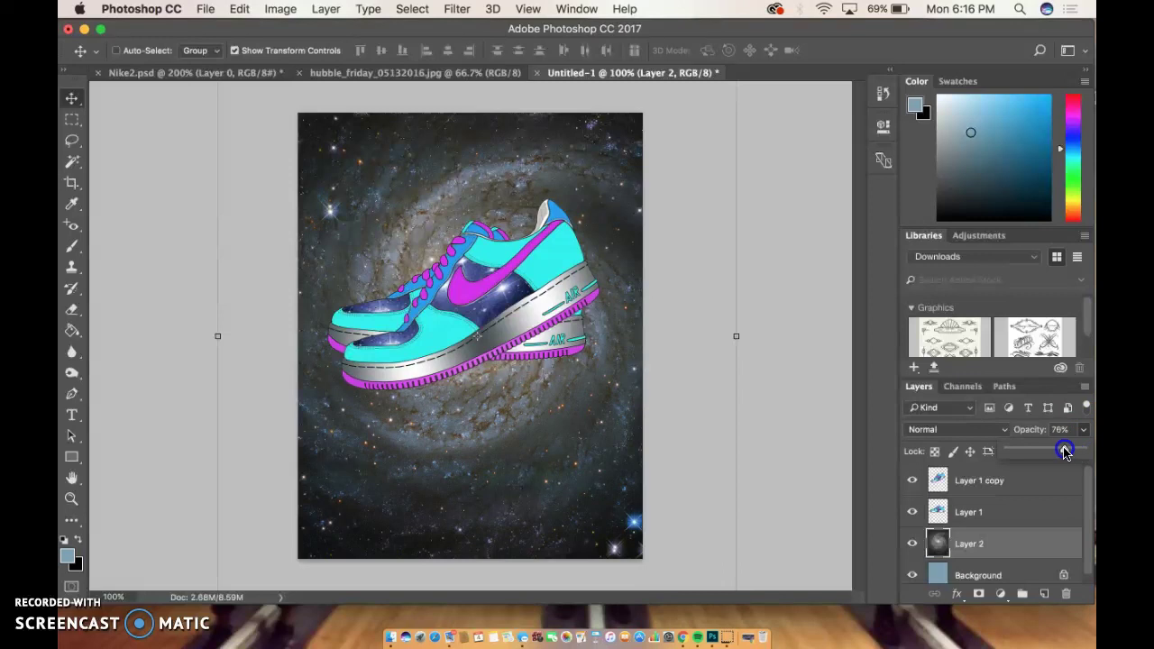
mouse_move(1065, 452)
left_mouse_down()
mouse_move(1043, 452)
mouse_move(1068, 455)
left_mouse_up()
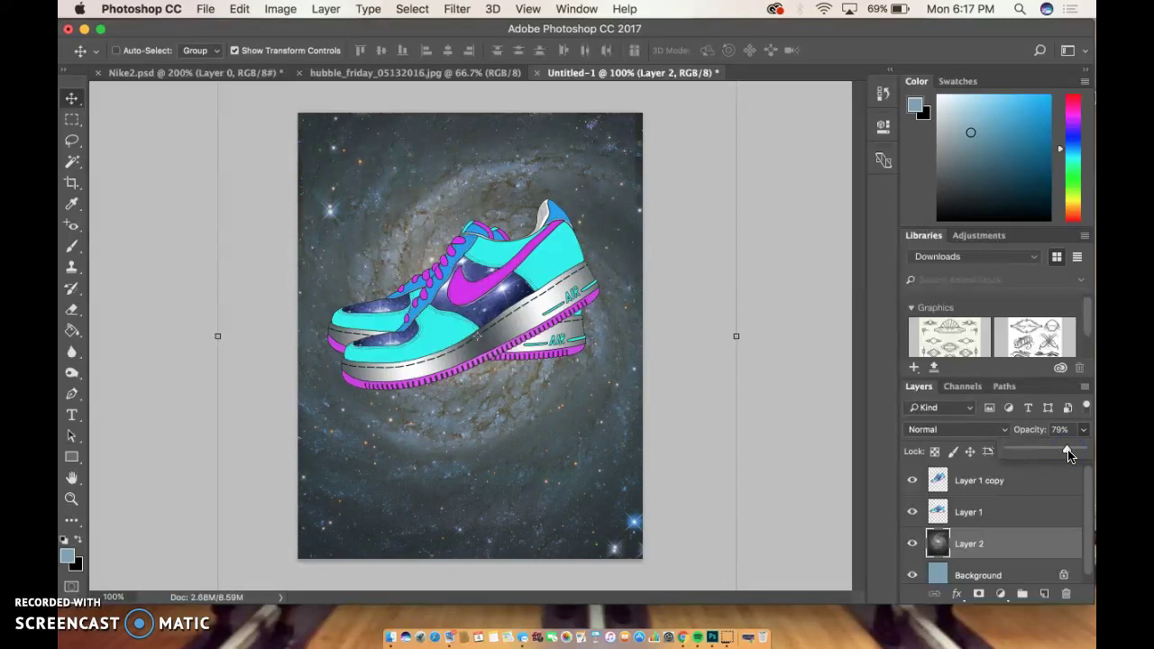
left_click(1059, 456)
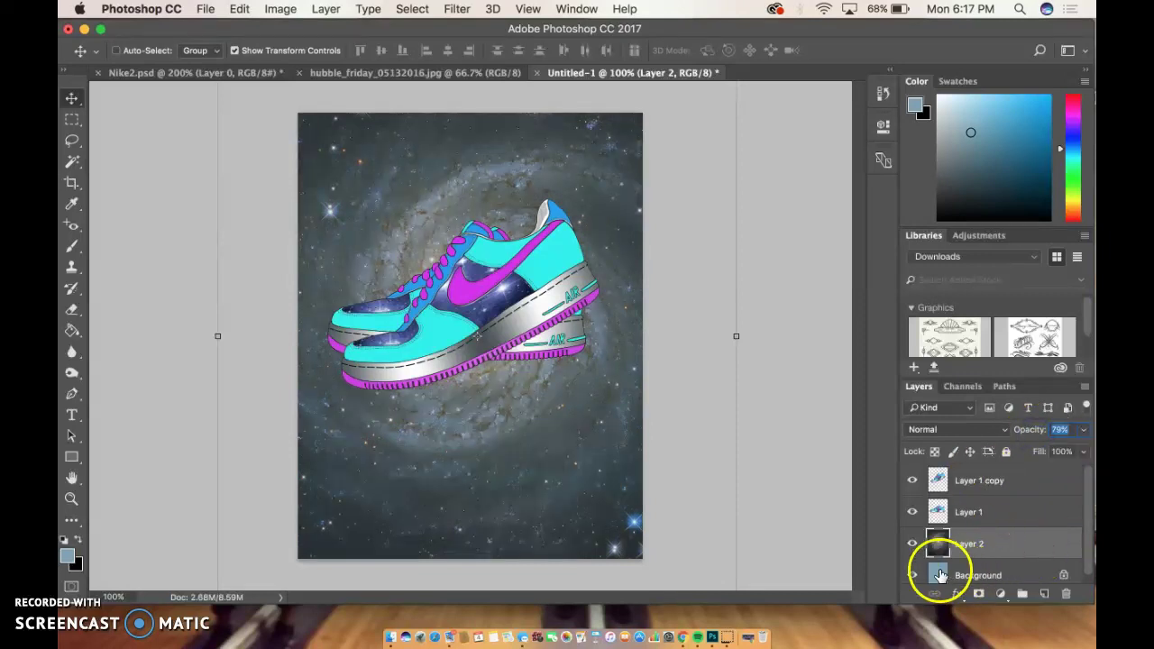
- Hide and reshow the blue background and galaxy layers to compare the result
left_click(912, 575)
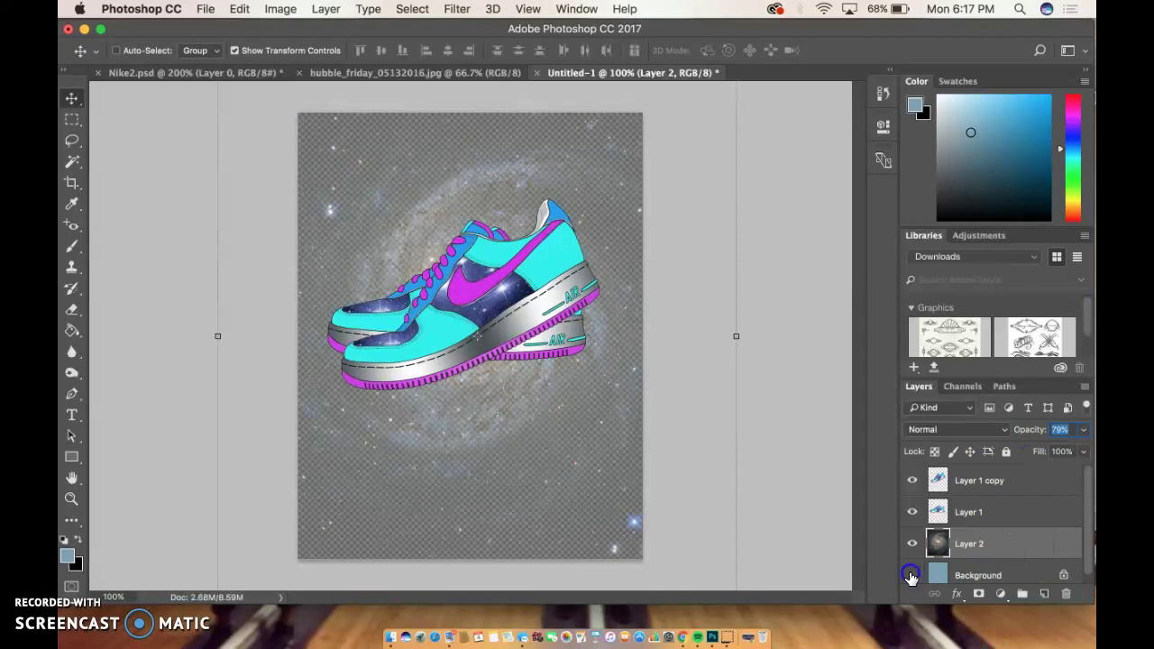
left_click(911, 575)
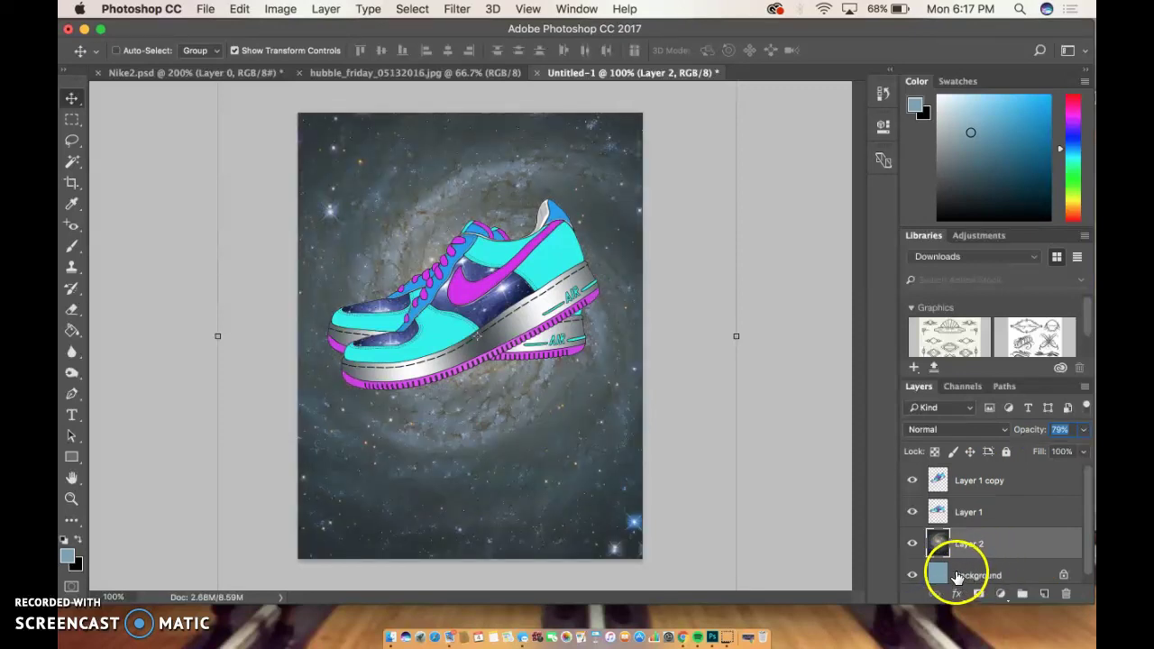
left_click(912, 544)
left_click(912, 544)
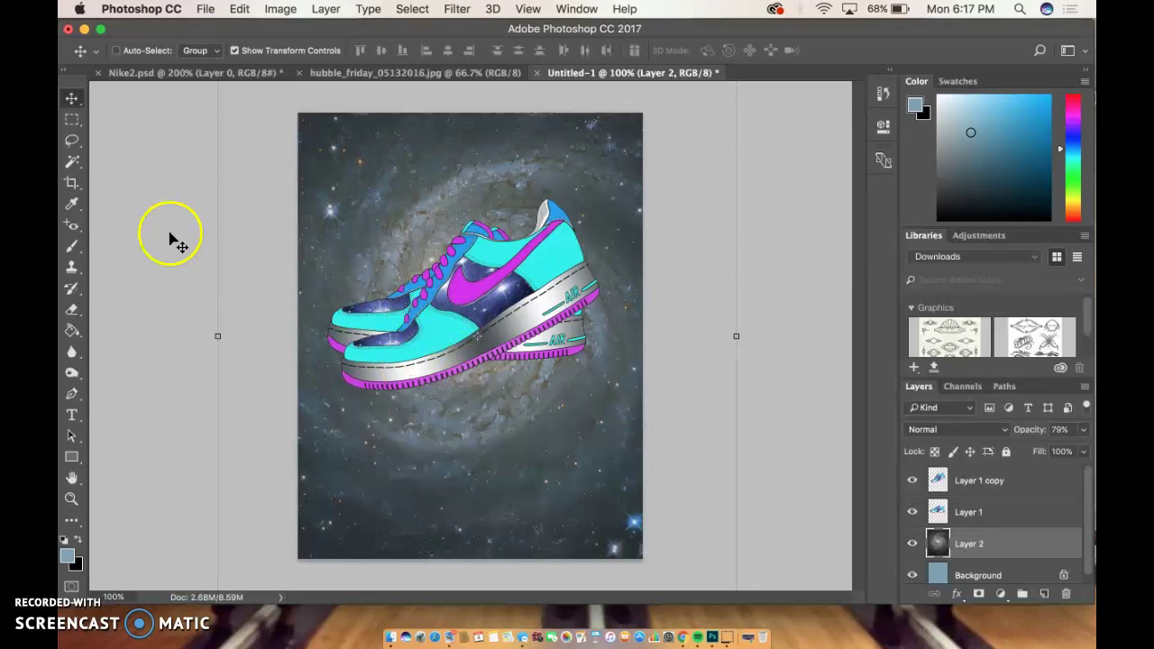
- With Layer 1 copy active, draw a Horizontal Type text box across the poster's top
left_click(73, 414)
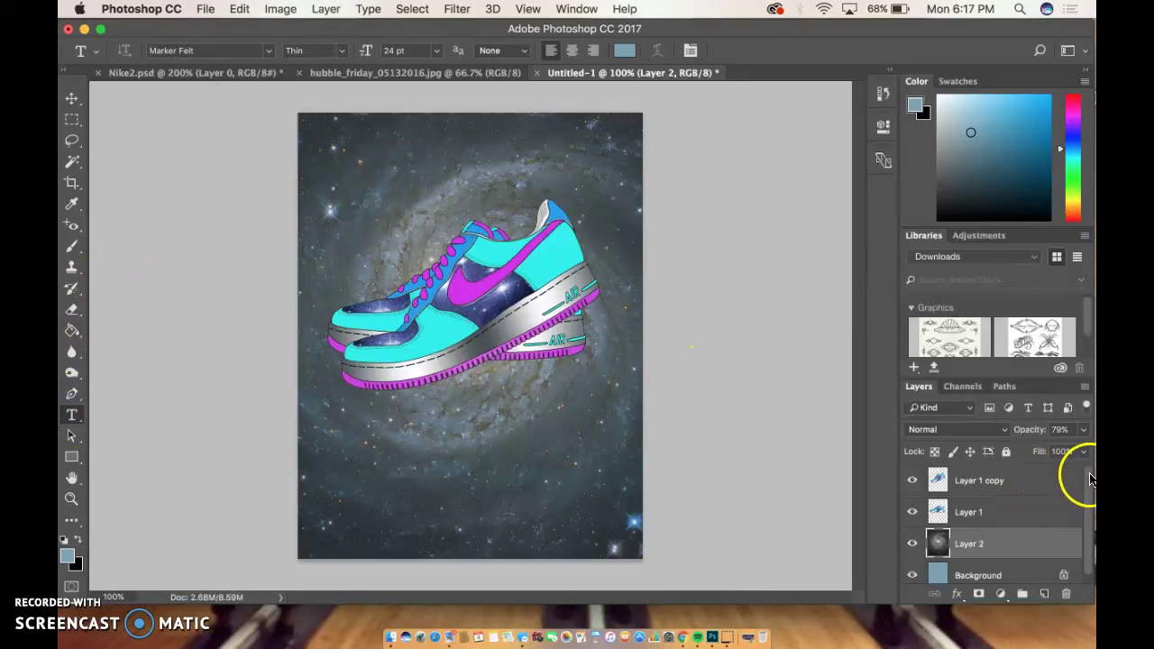
left_click(994, 478)
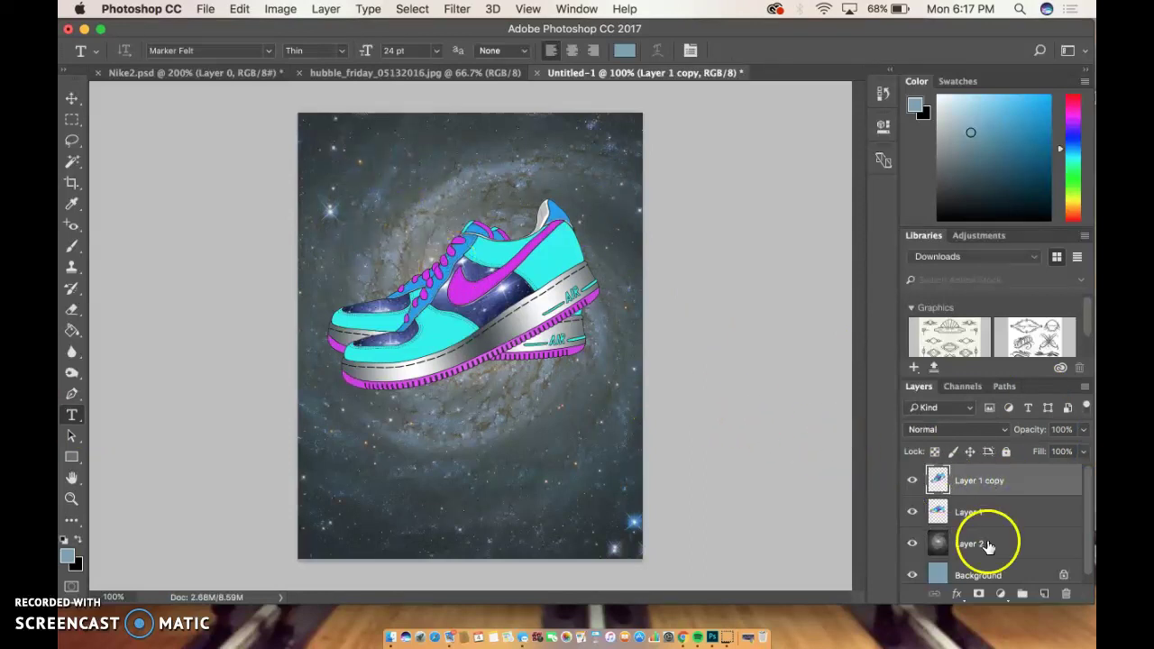
left_click_drag(361, 149, 586, 189)
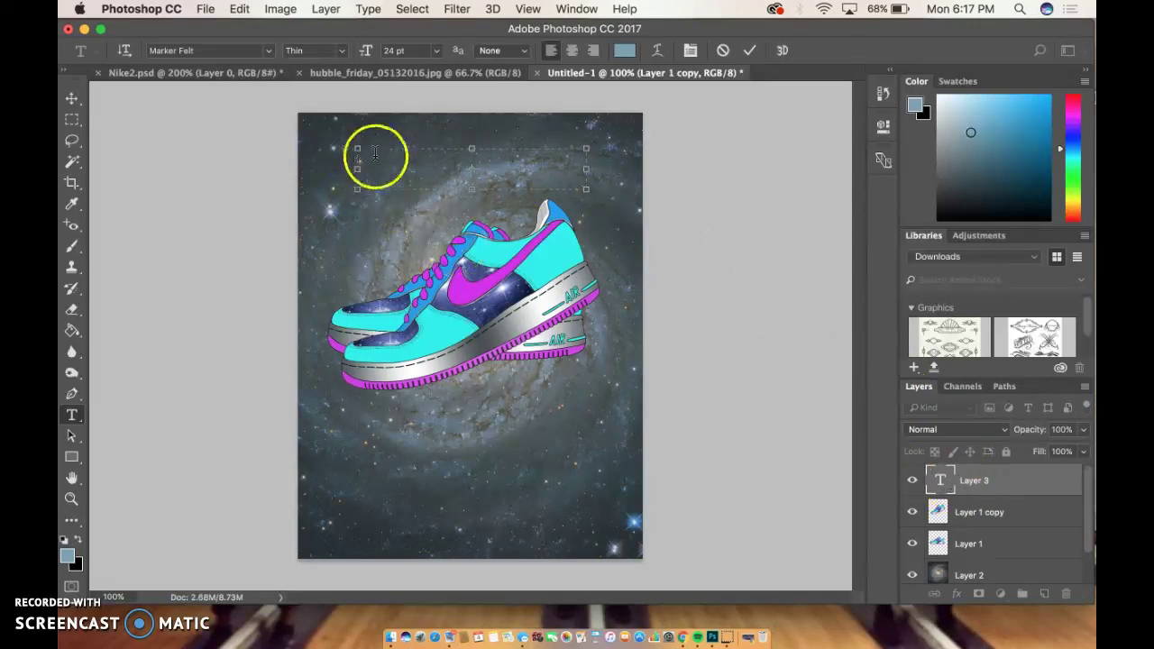
- Set the type colour for the new title layer to near-white (#fffefe)
left_click(623, 52)
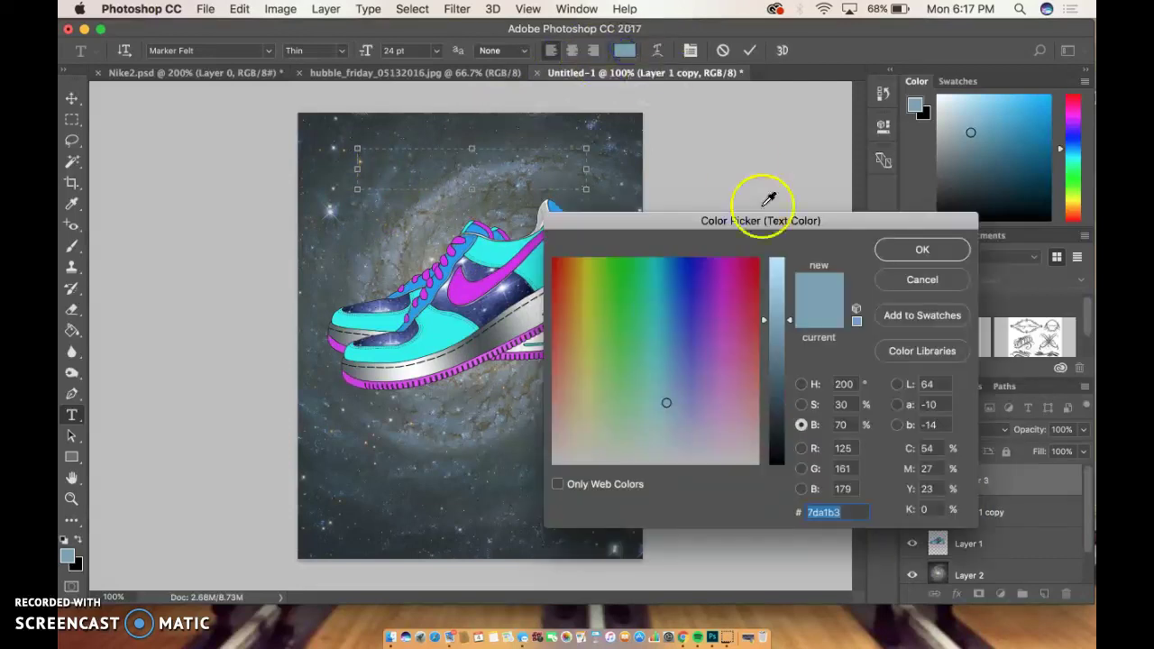
left_click(731, 459)
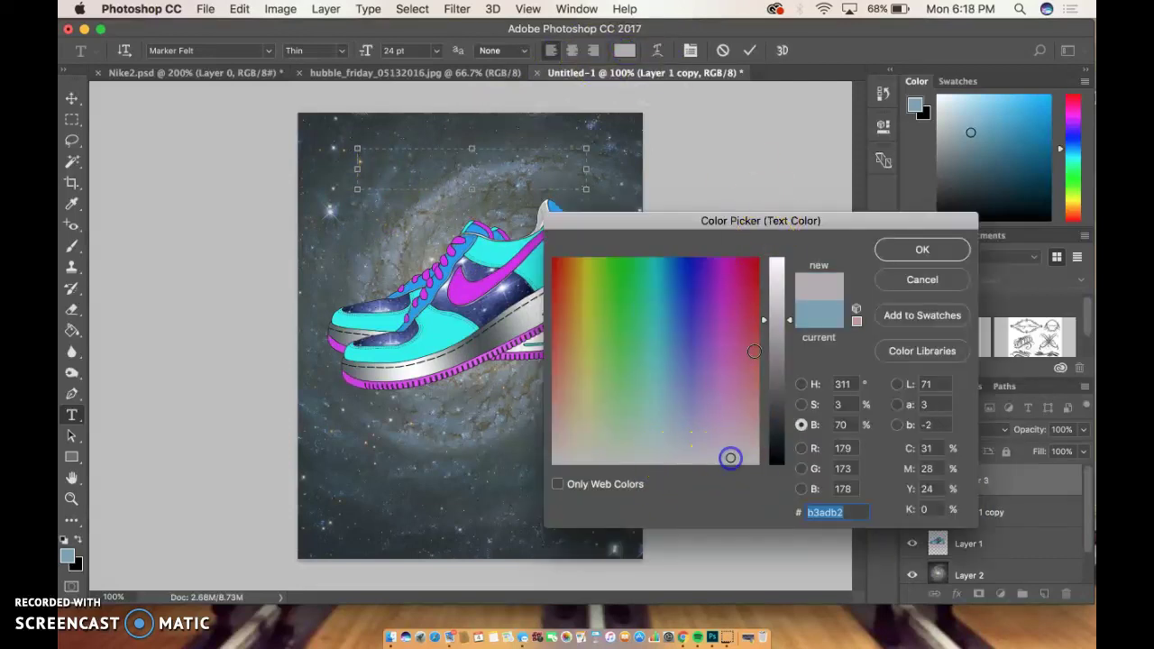
left_click(566, 463)
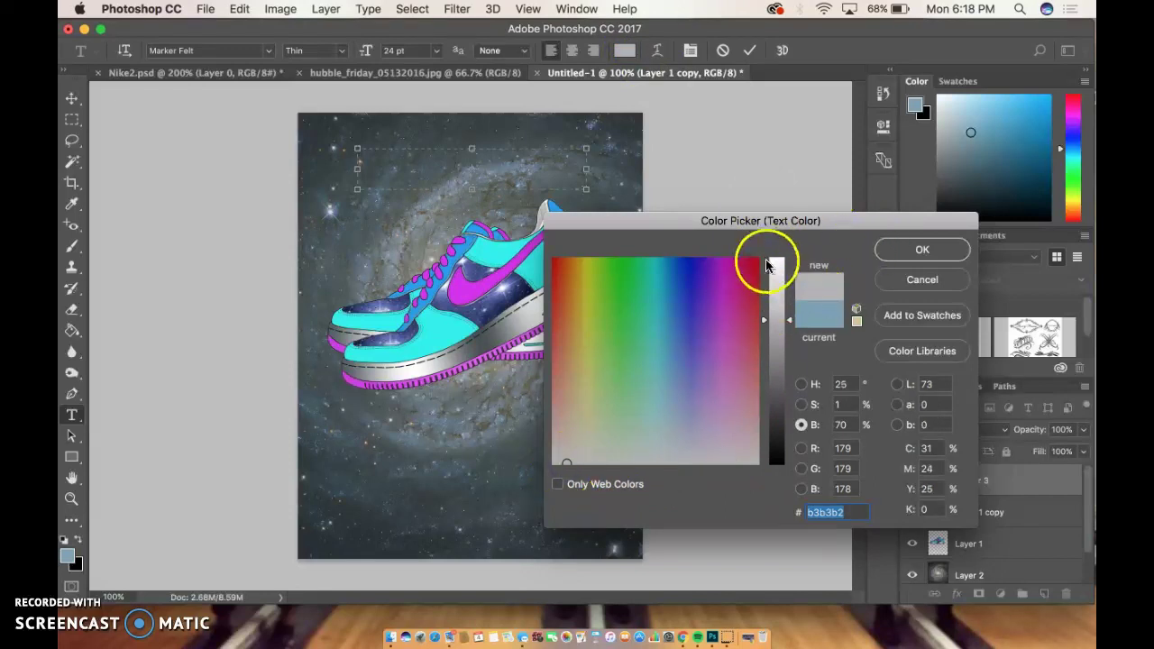
left_click_drag(793, 306, 787, 259)
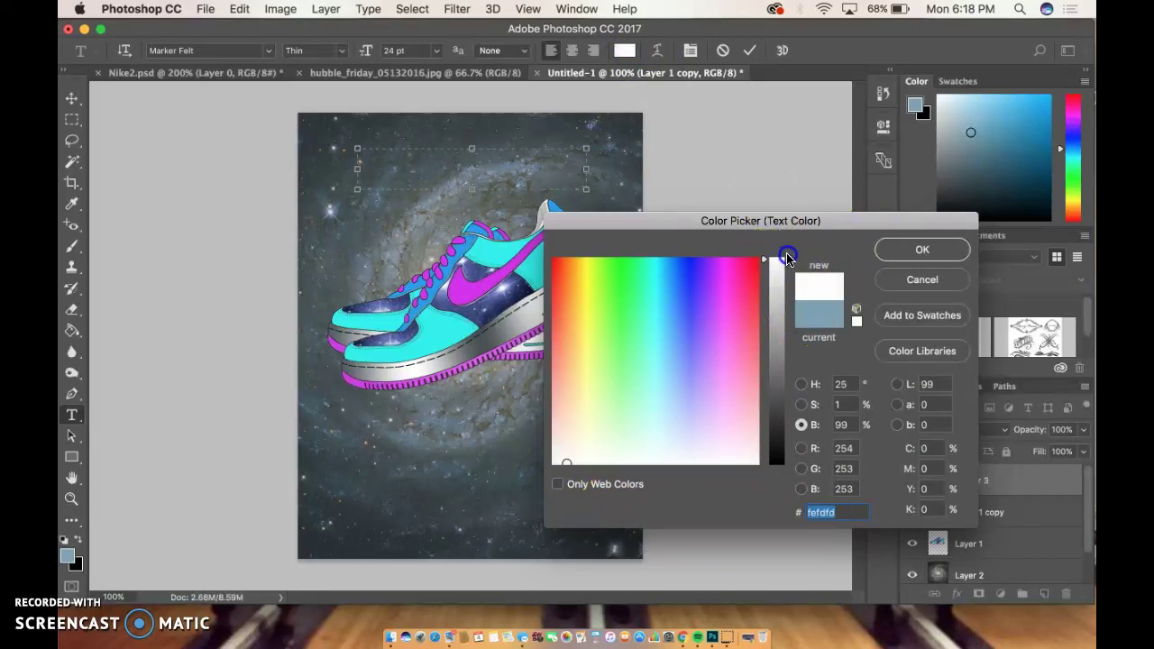
left_click(930, 249)
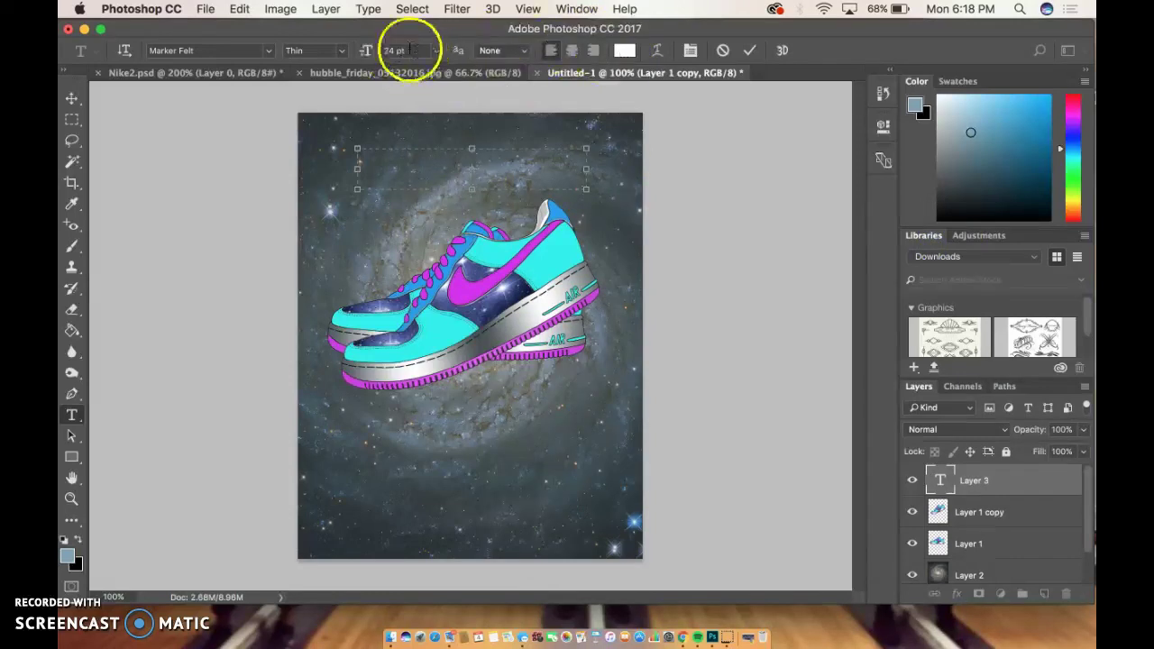
left_click(268, 50)
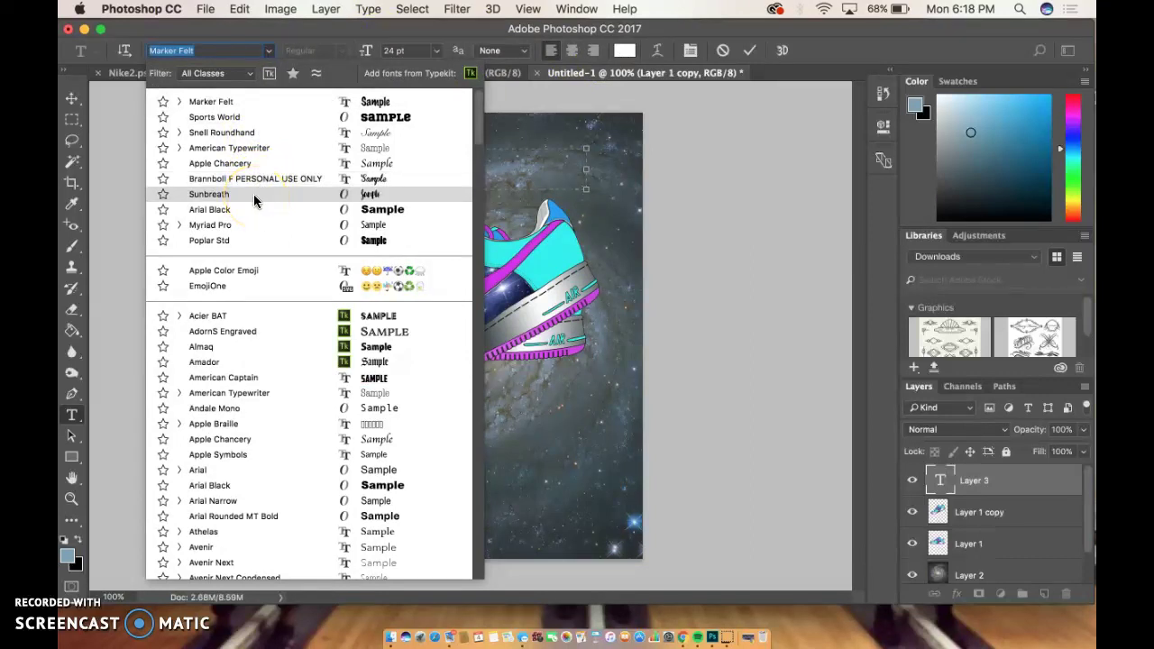
scroll(272, 290, "down", 10)
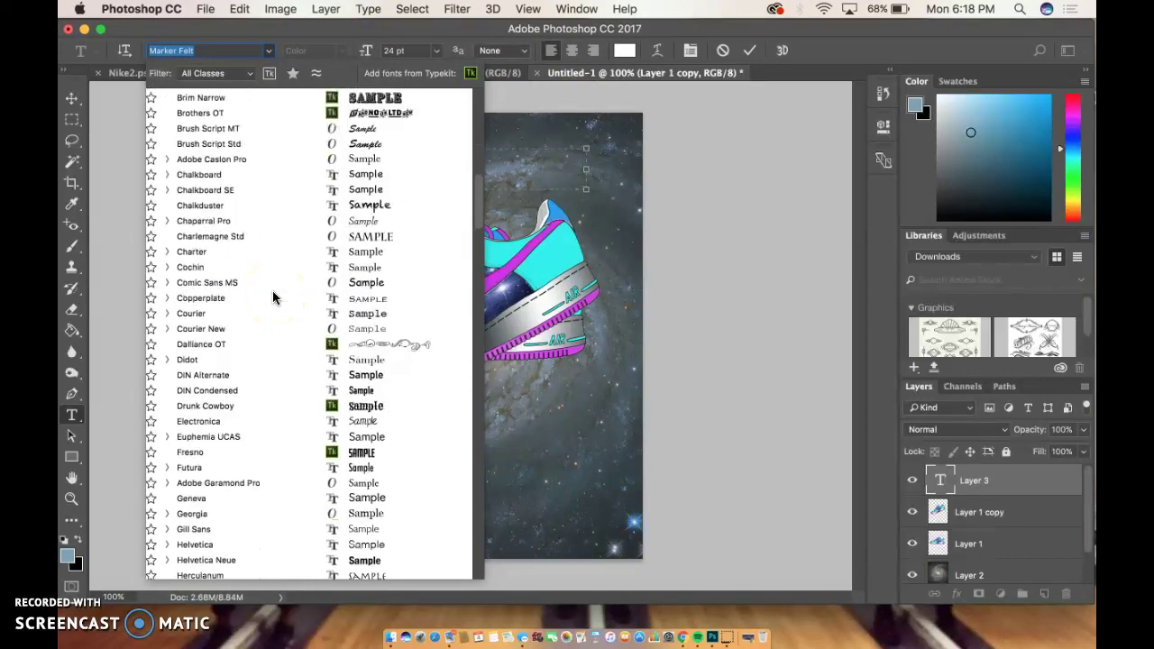
scroll(274, 298, "down", 10)
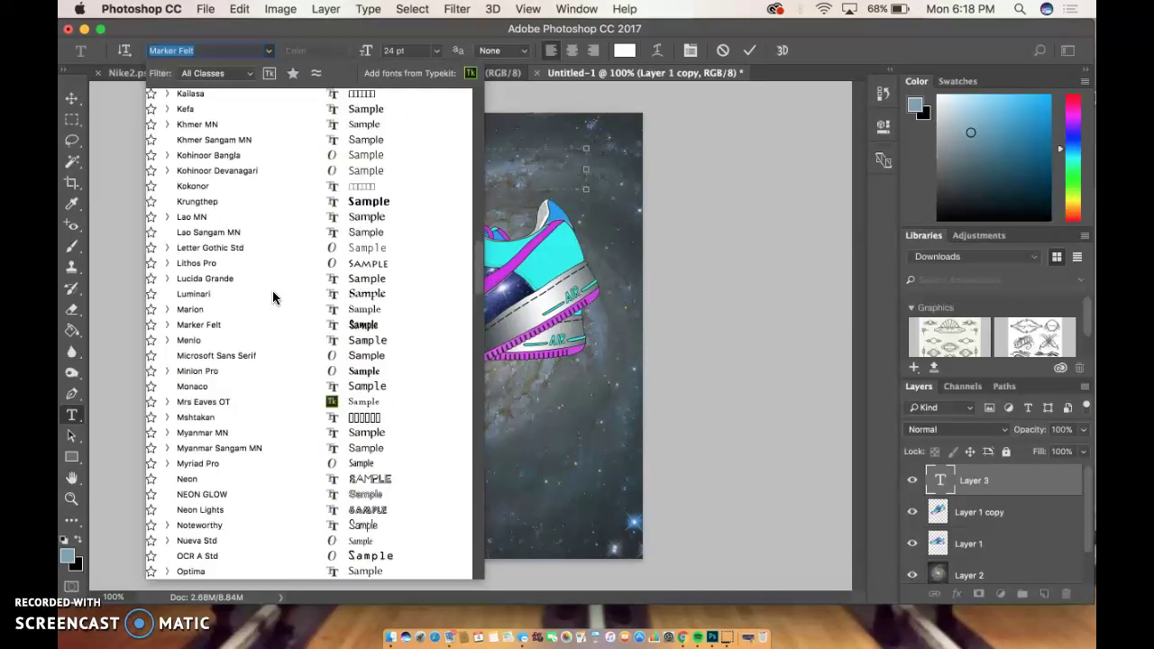
scroll(274, 297, "down", 10)
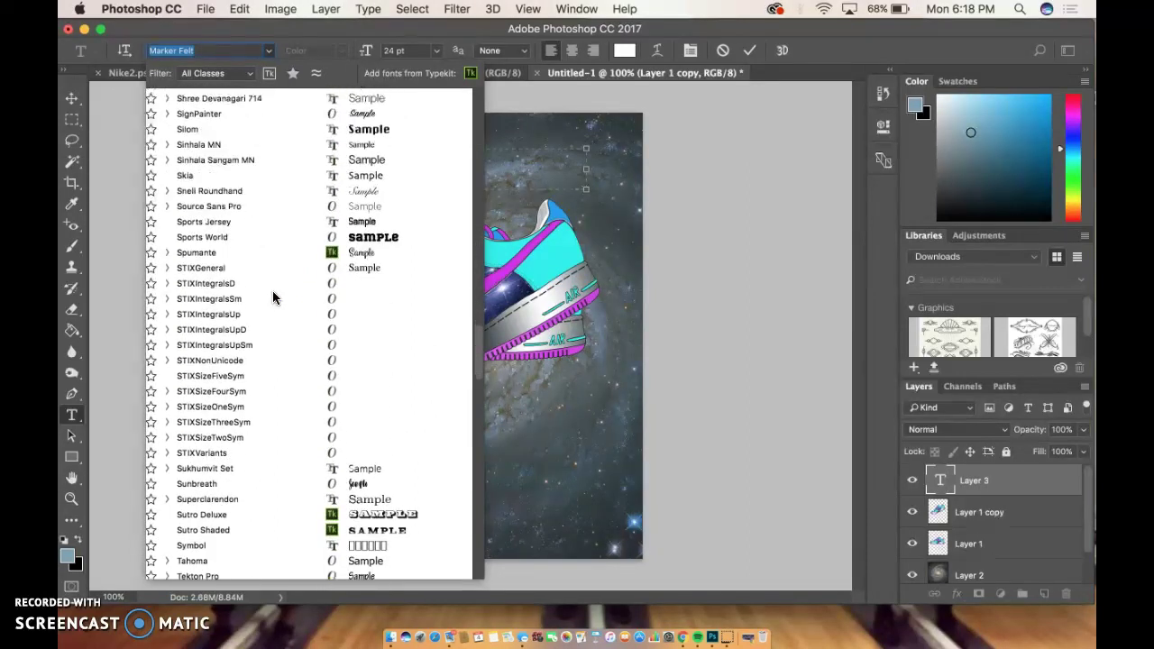
scroll(274, 298, "down", 5)
scroll(274, 298, "down", 3)
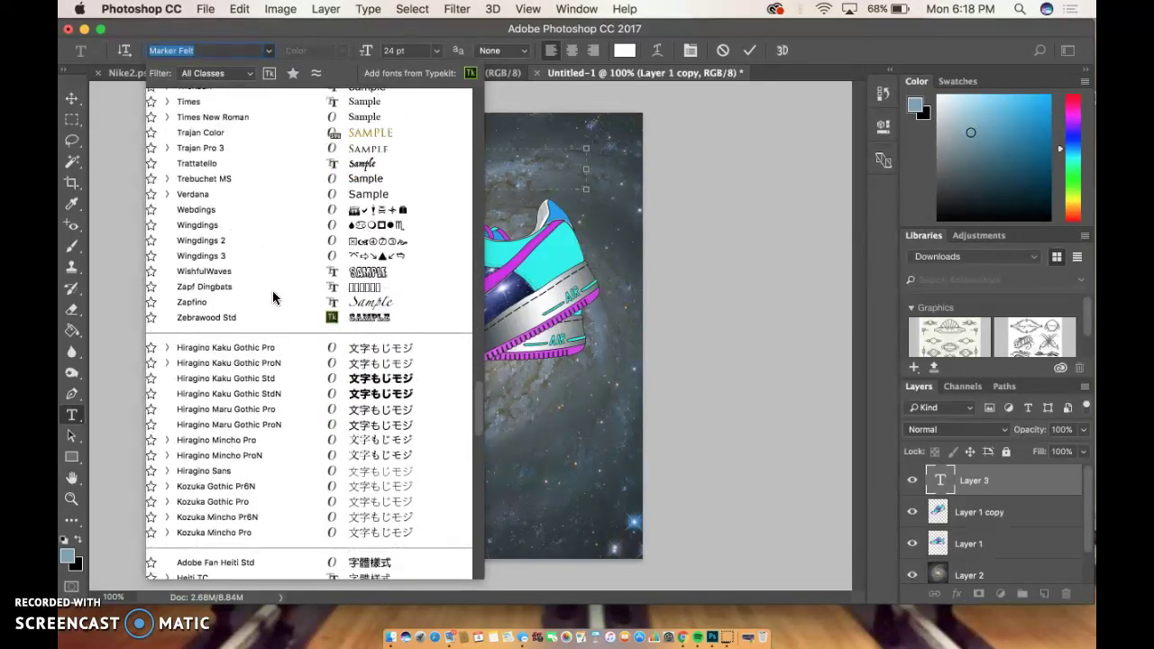
scroll(273, 297, "up", 20)
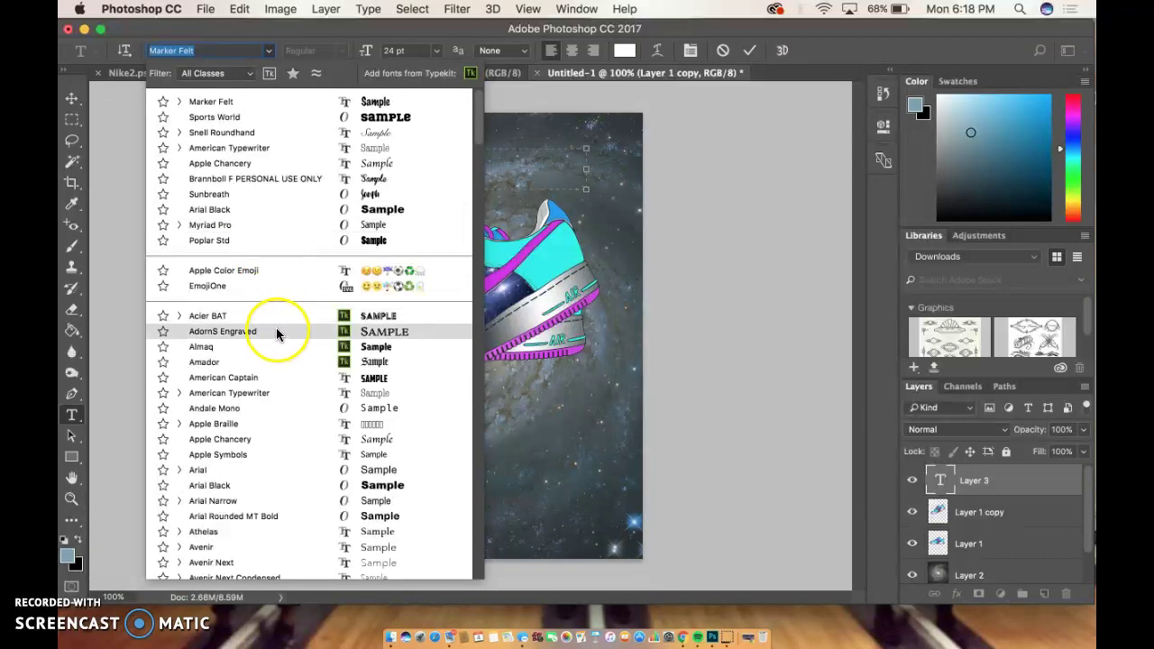
- Keep Marker Felt, finish typing the 'Nike Galaxies' title and narrow its text box
left_click(262, 105)
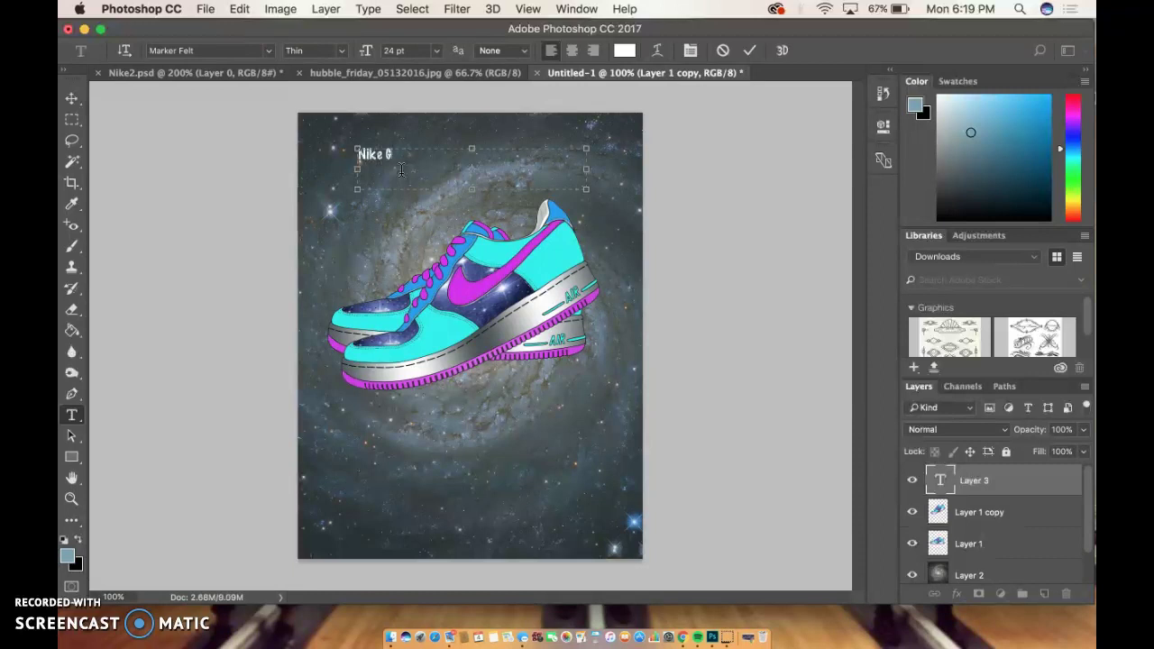
type("axies")
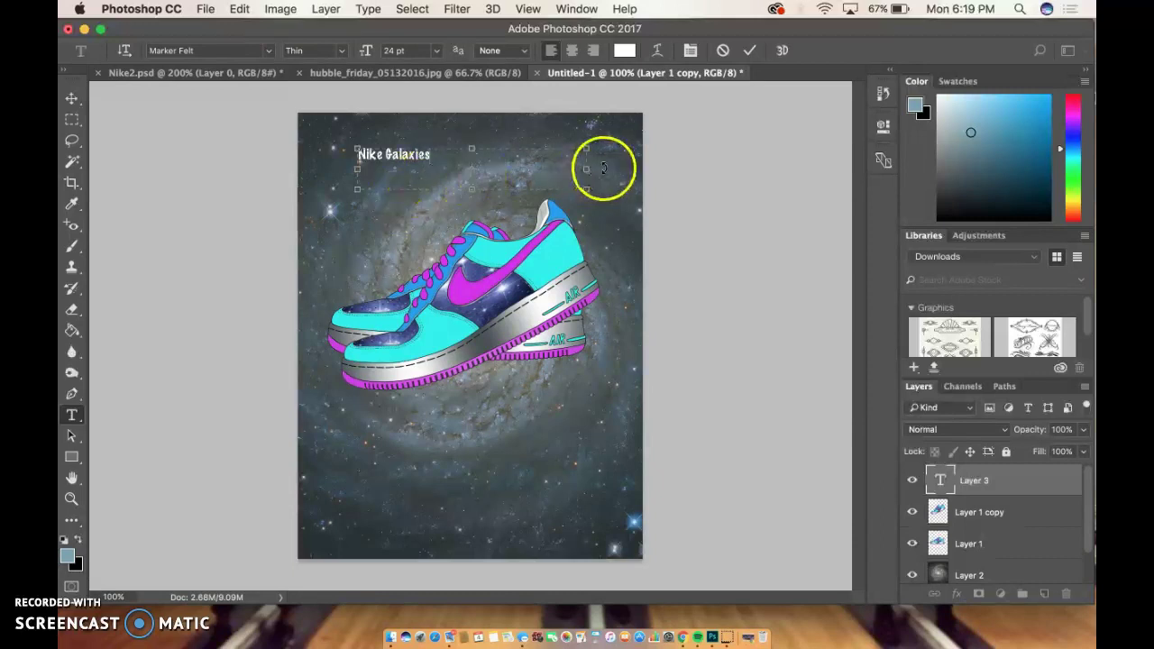
mouse_move(586, 168)
left_mouse_down()
mouse_move(434, 165)
mouse_move(566, 168)
left_mouse_up()
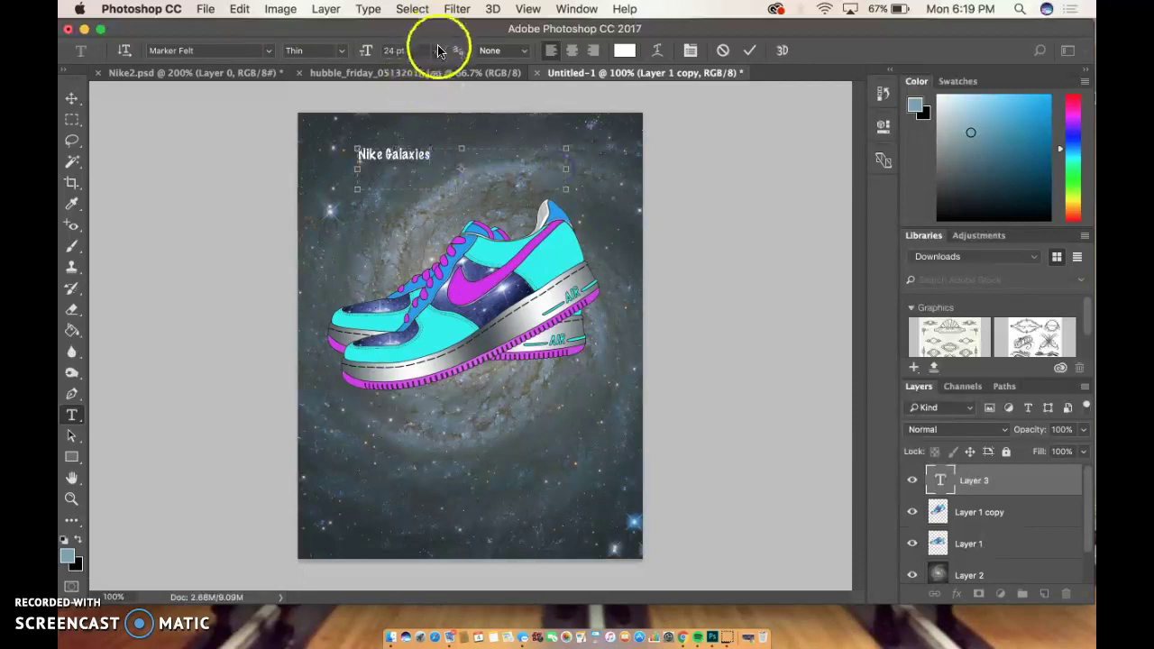
- Enlarge the selected Nike Galaxies title to 60 pt and tighten its text box
left_click(436, 51)
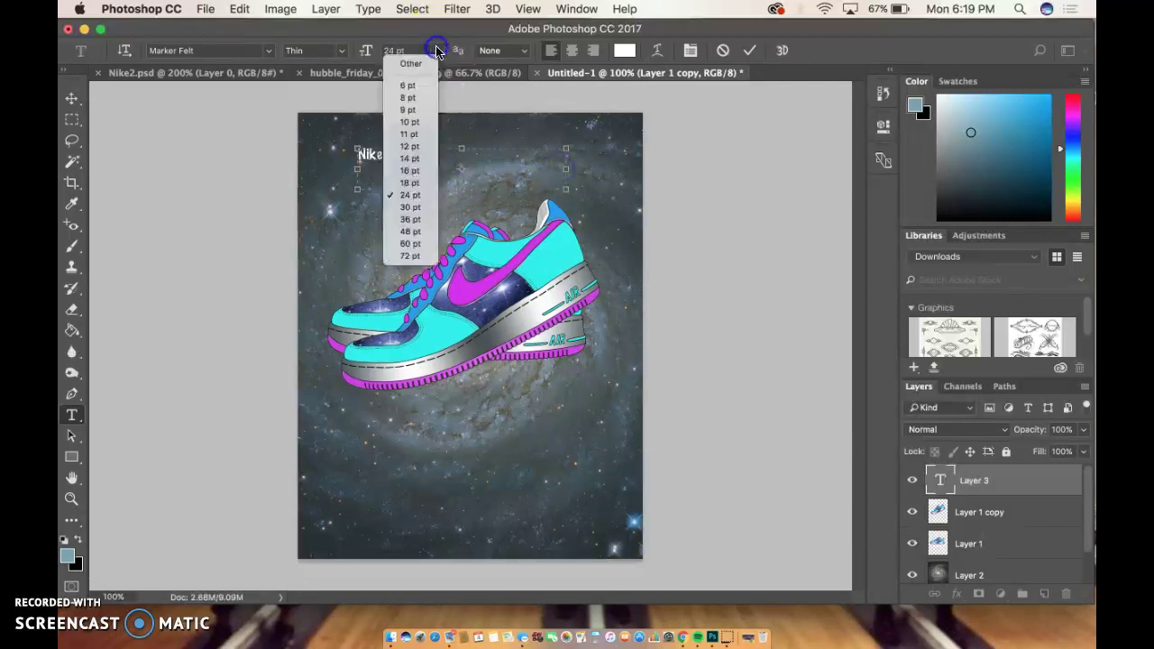
left_click(411, 231)
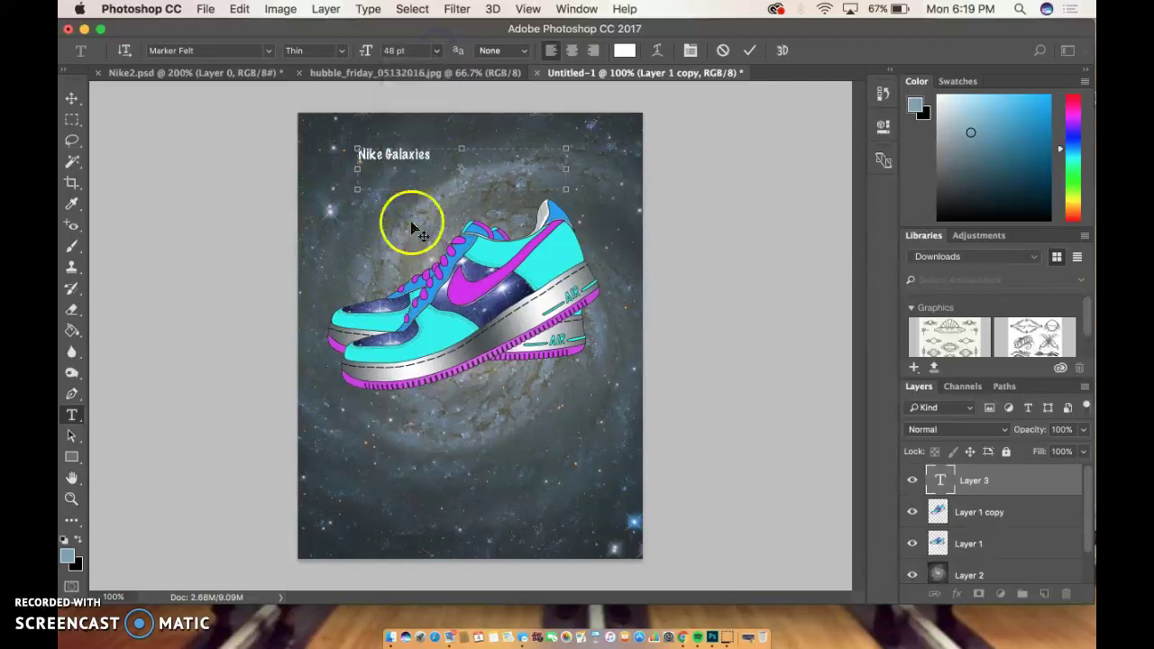
left_click_drag(430, 155, 362, 159)
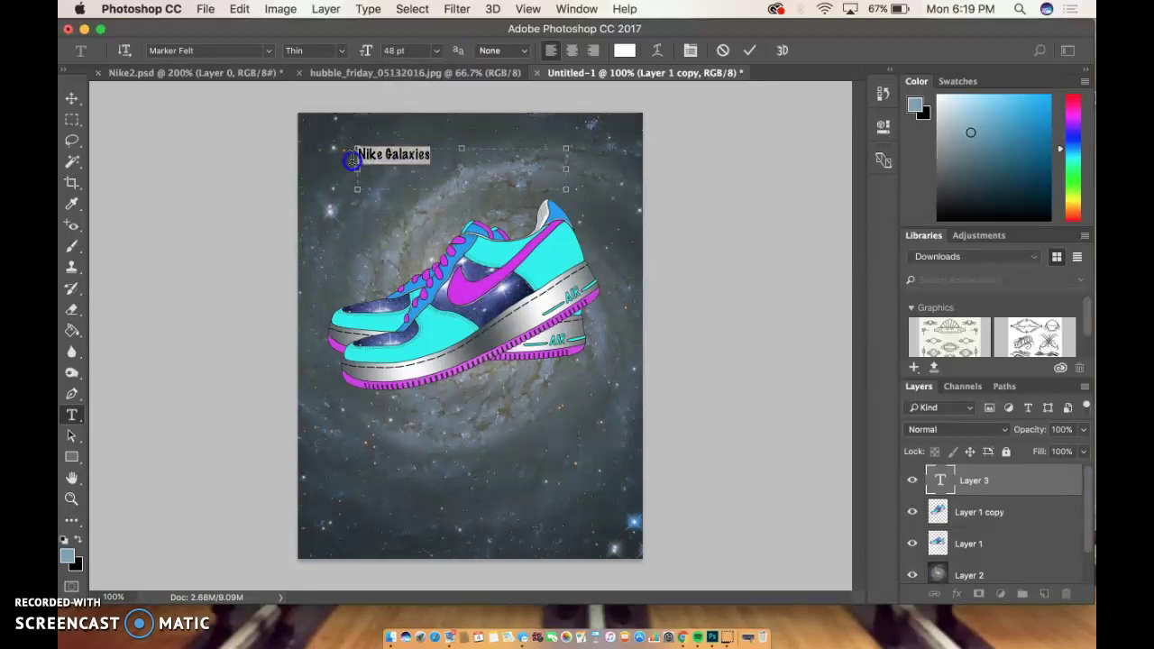
left_click(437, 50)
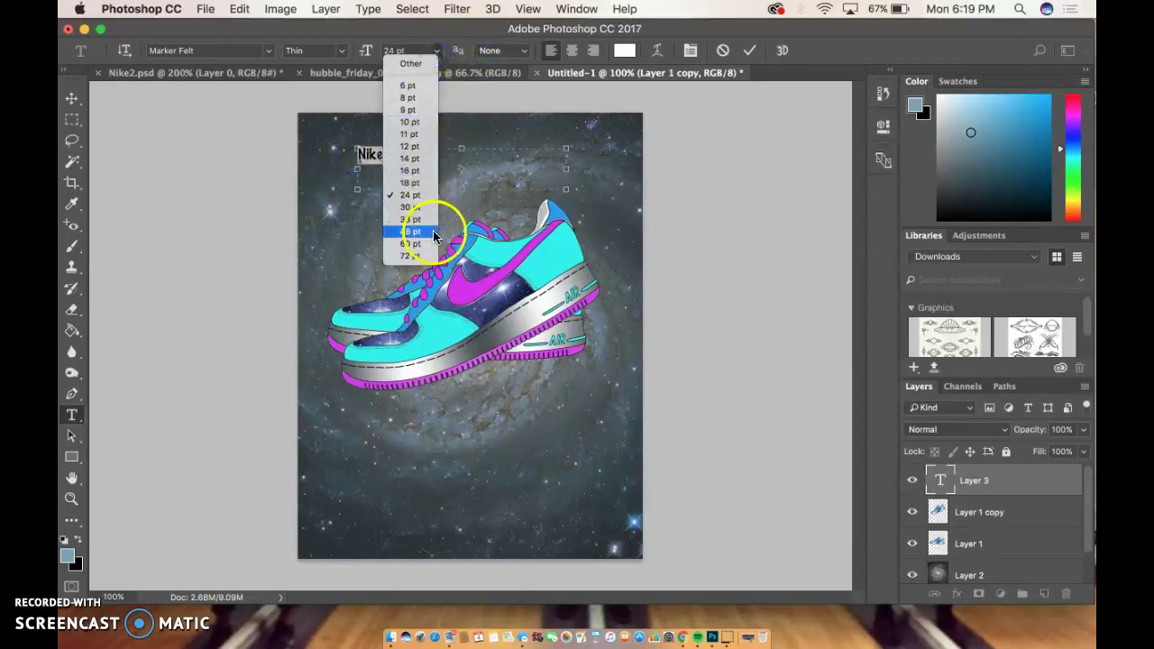
key("Escape")
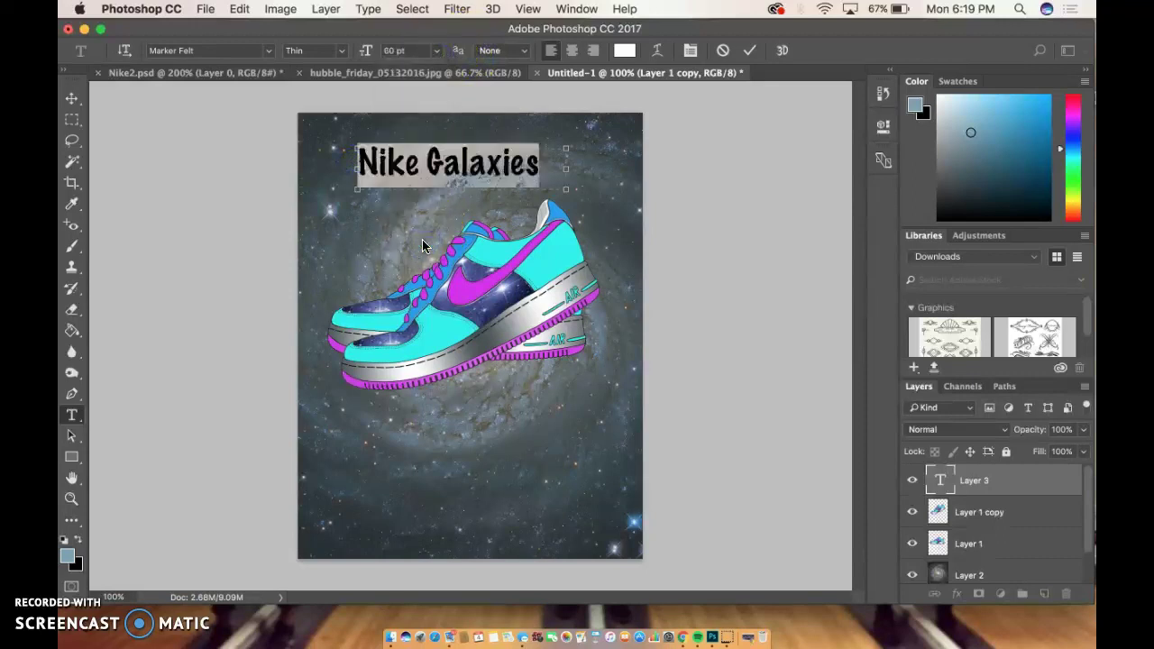
left_click_drag(565, 169, 540, 170)
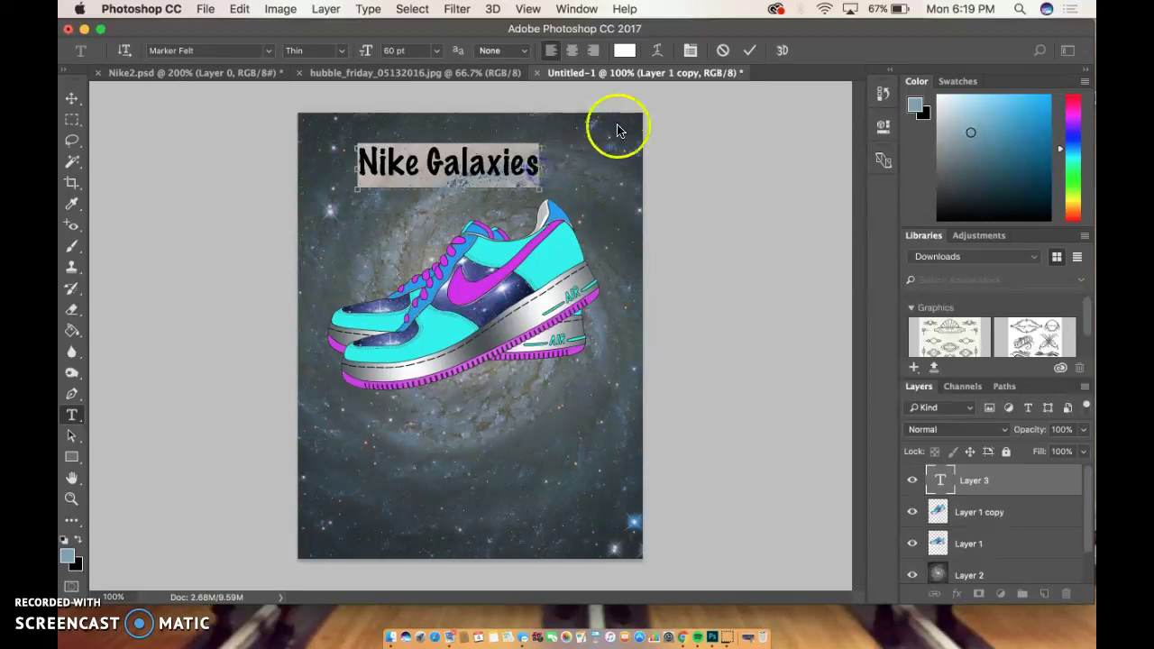
- Squash the Nike Galaxies title to about 89% height and centre it near the top
left_click(750, 51)
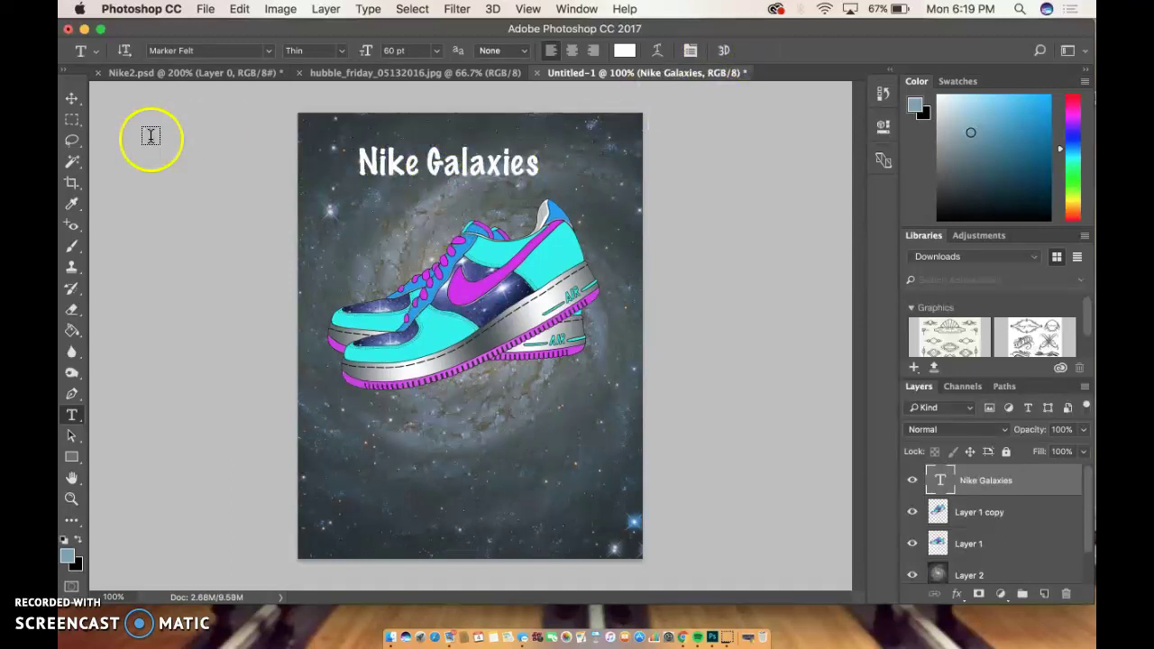
left_click(78, 104)
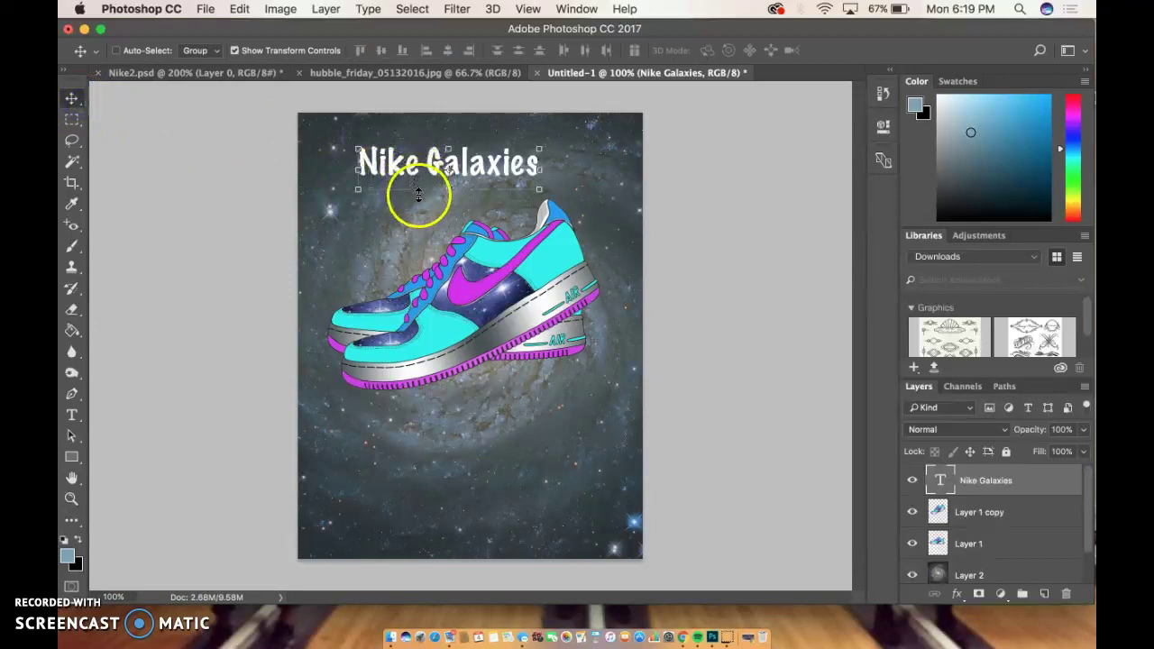
left_click_drag(449, 188, 517, 171)
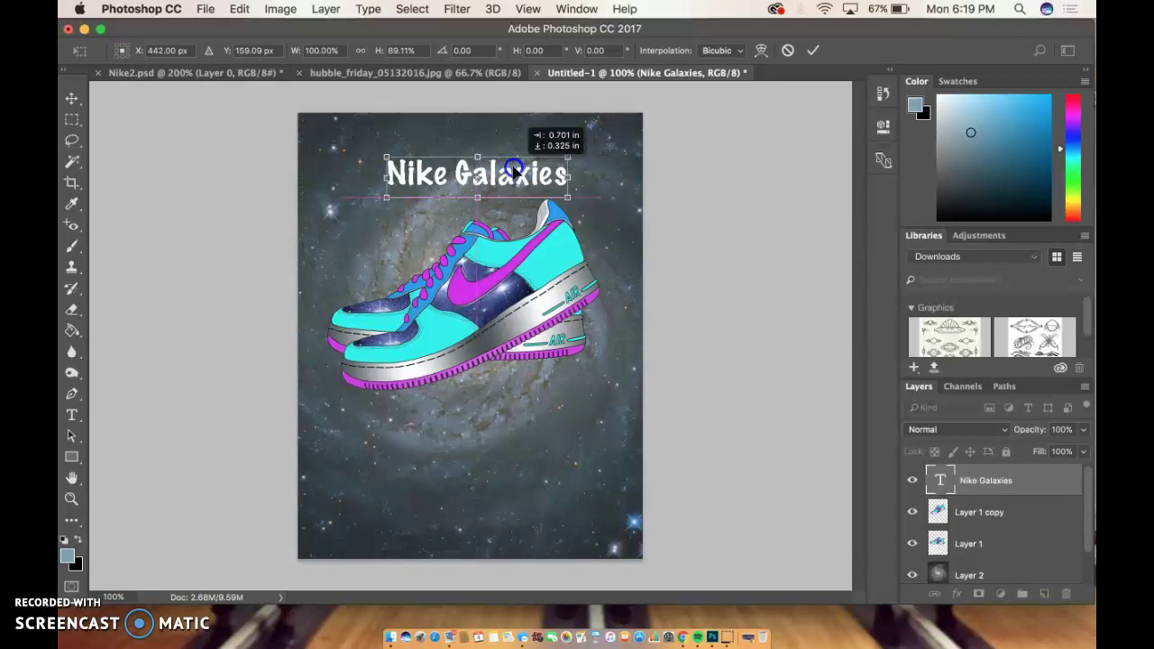
left_click_drag(513, 172, 515, 172)
left_click(813, 50)
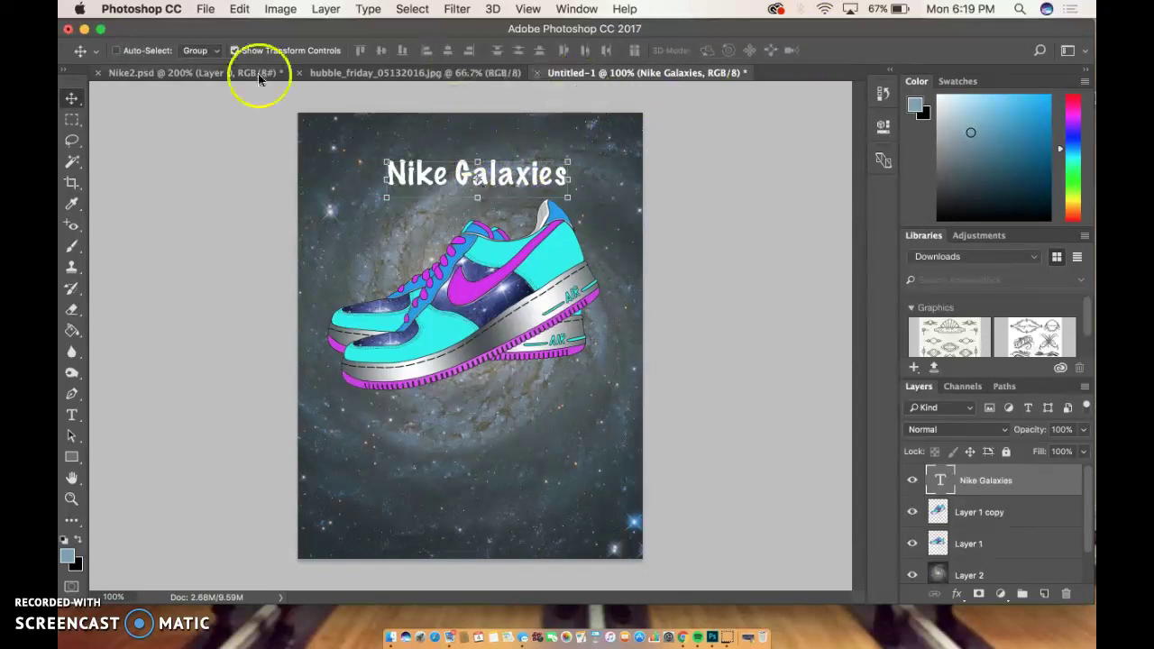
left_click(72, 414)
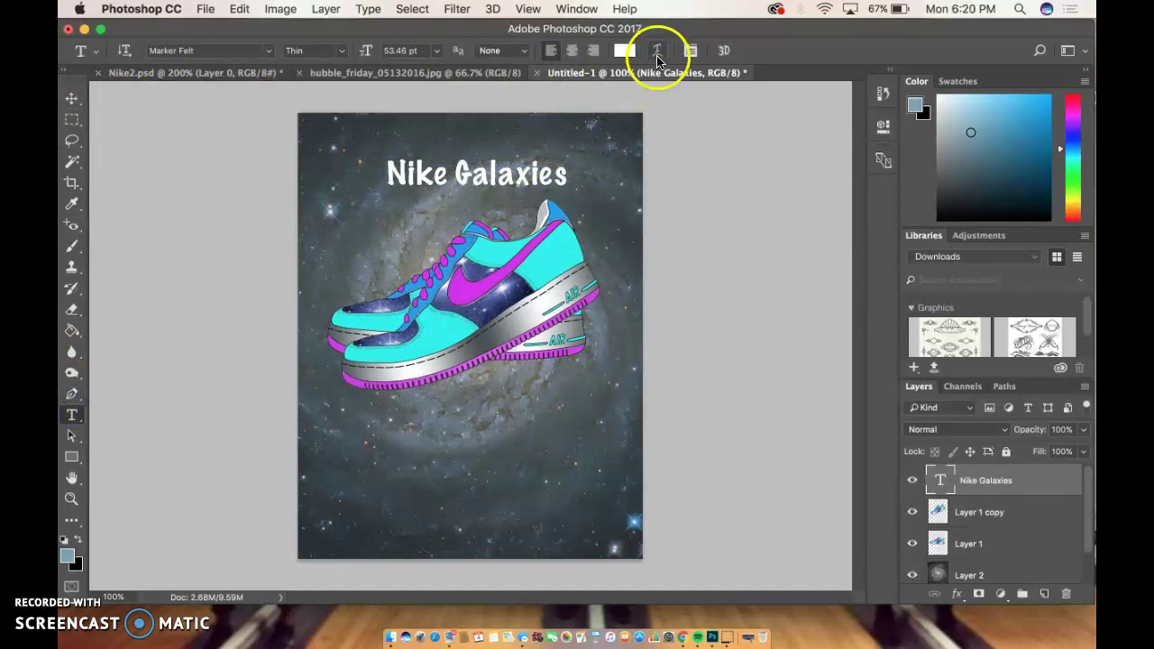
- Warp the Nike Galaxies title with an Arc style at +50% bend and commit it
left_click(657, 50)
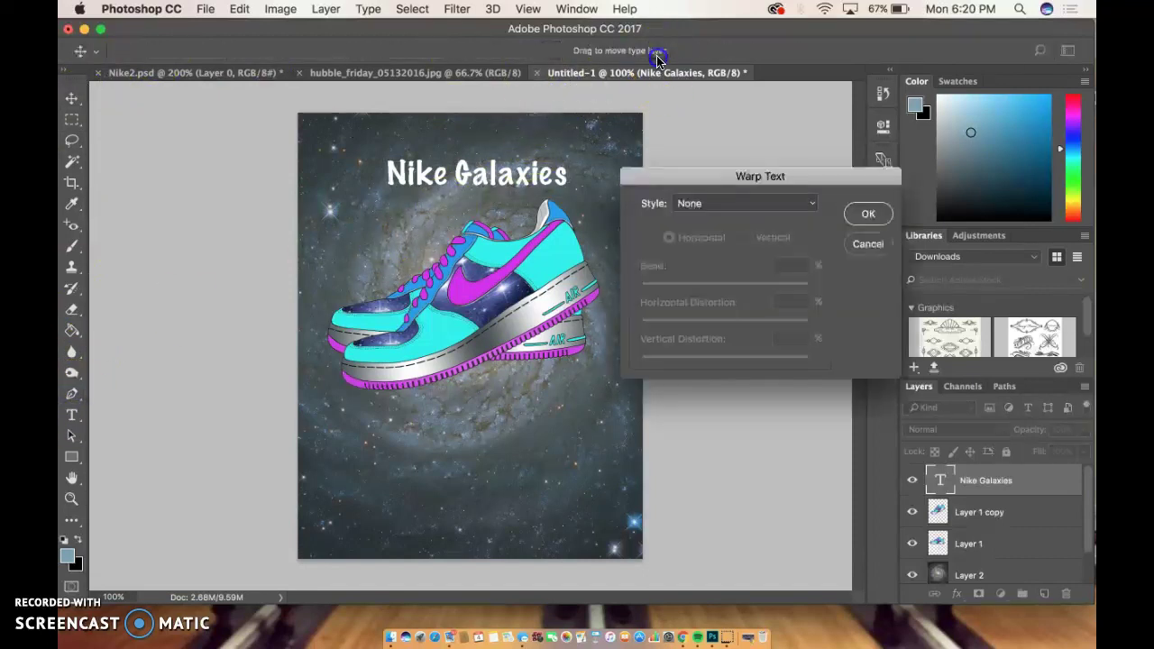
left_click(720, 204)
left_click(720, 203)
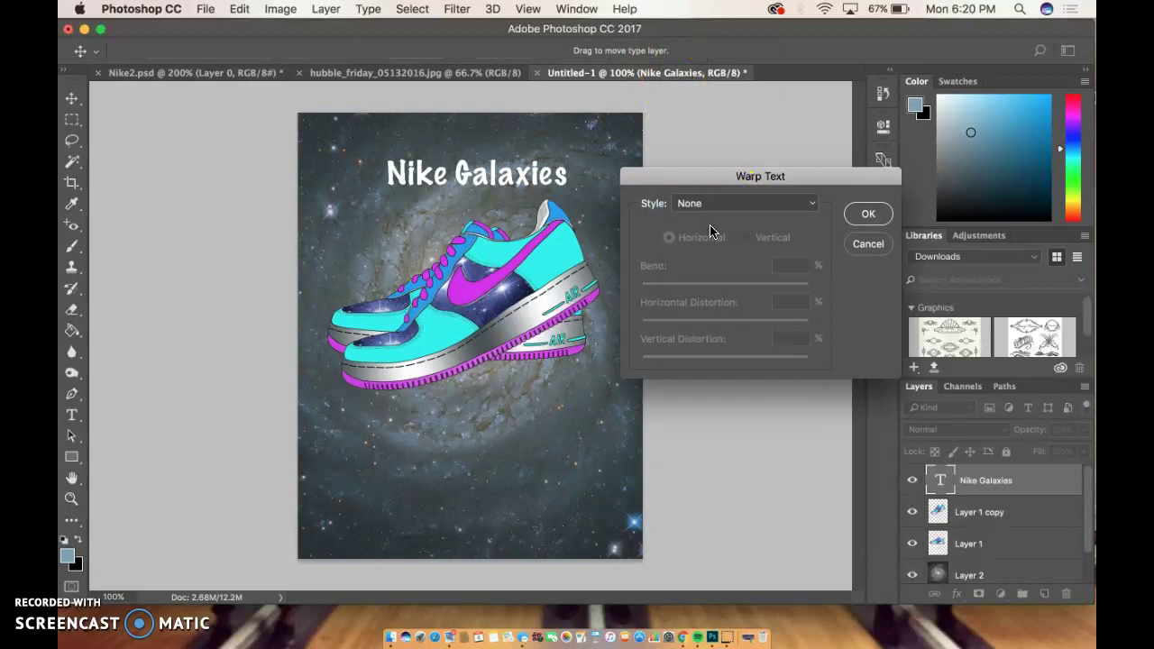
left_click(717, 207)
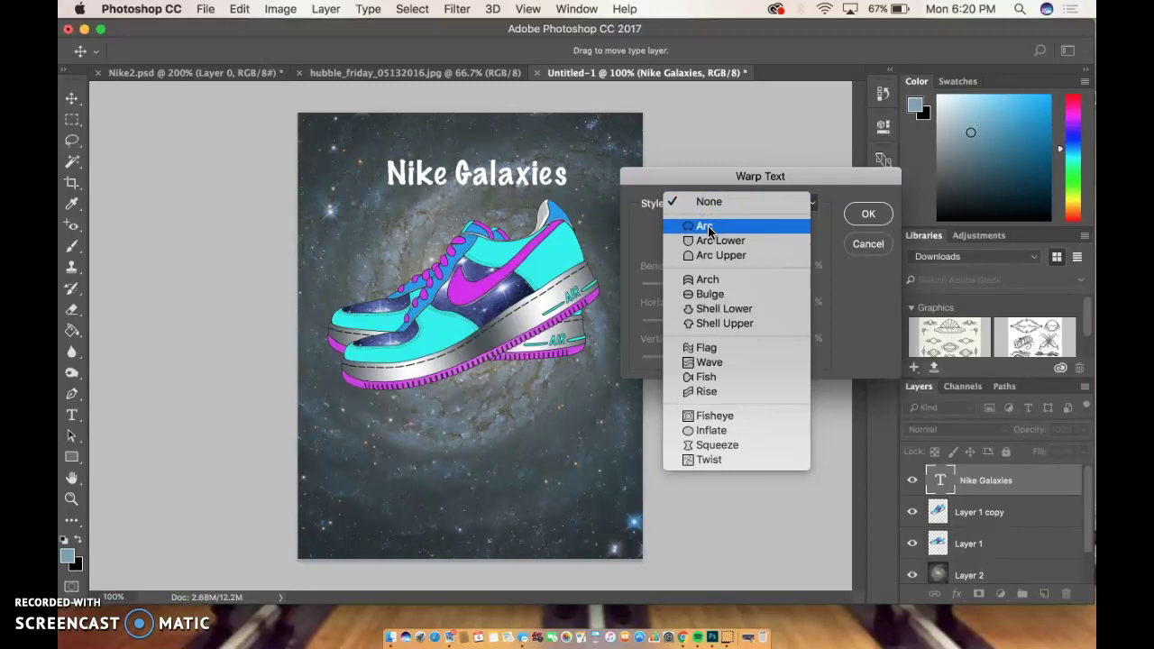
left_click(710, 227)
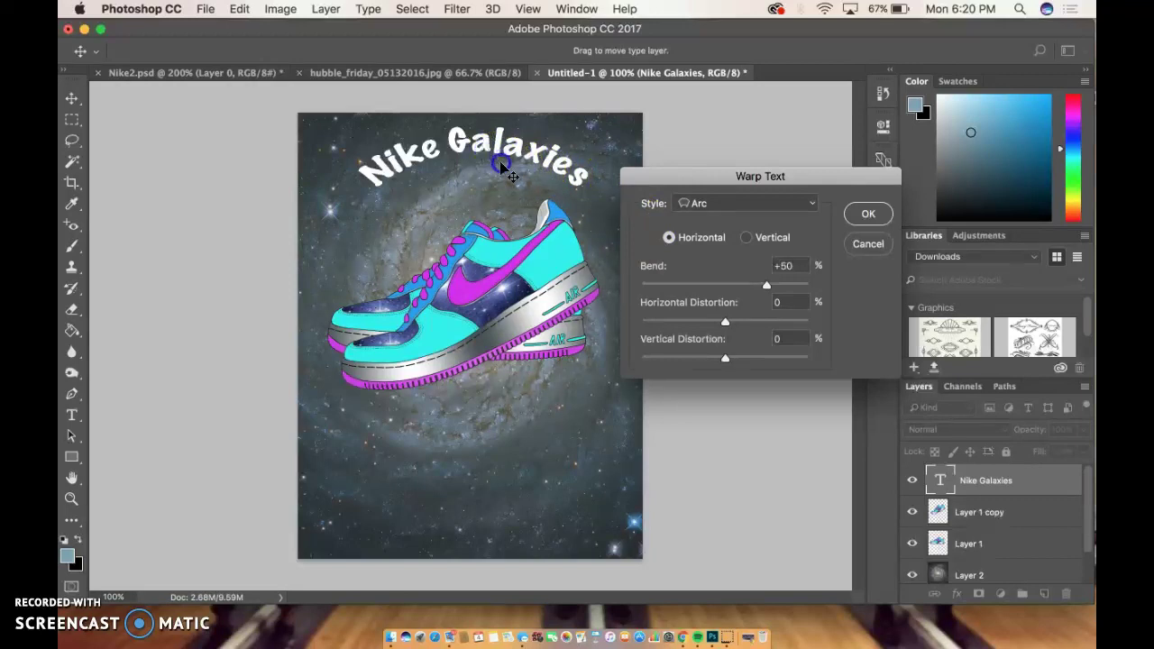
left_click(869, 214)
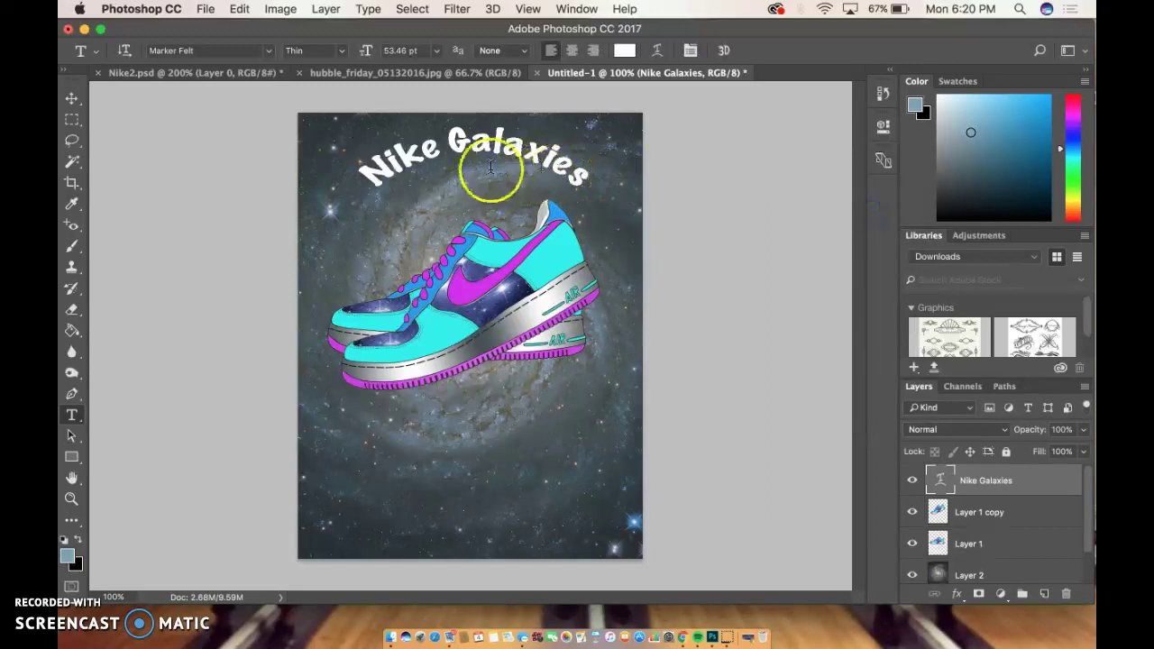
left_click_drag(473, 145, 476, 194)
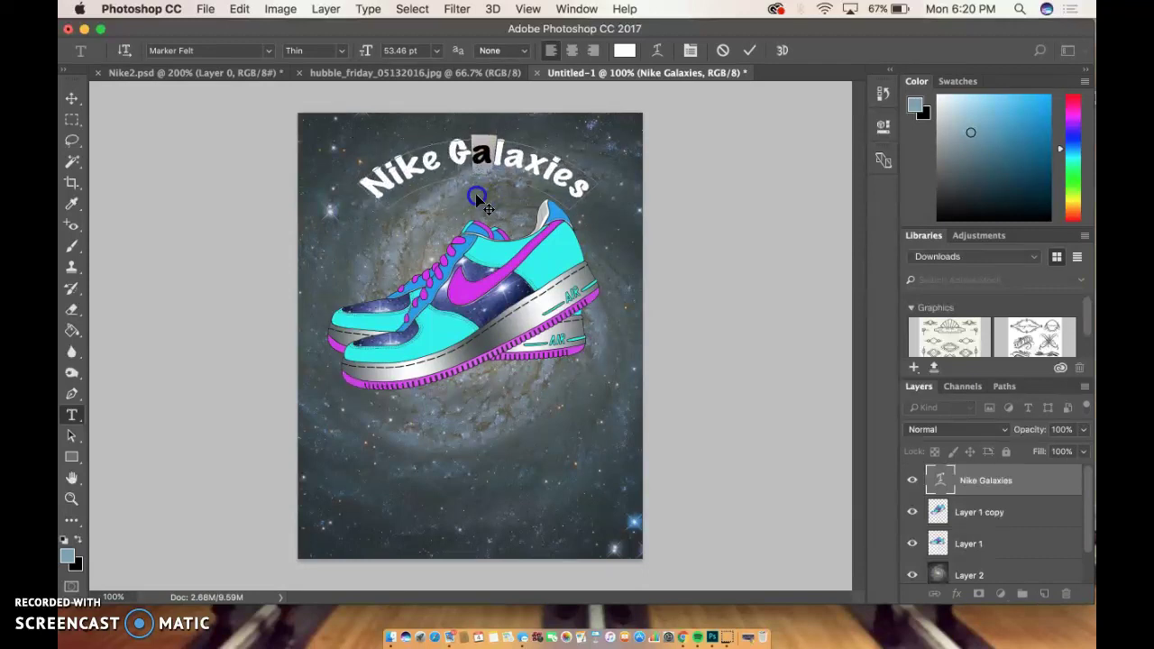
left_click(749, 51)
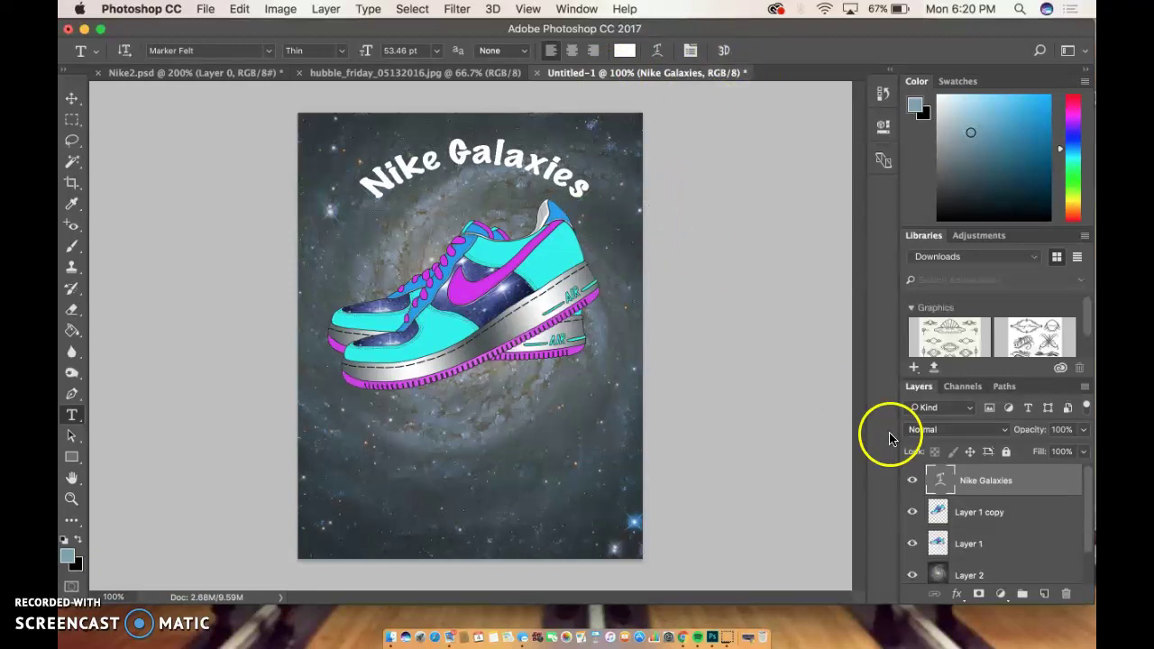
- Add a drop shadow (53% opacity, 90°, 7 px distance, 1 px size) under the arched title
left_click(912, 576)
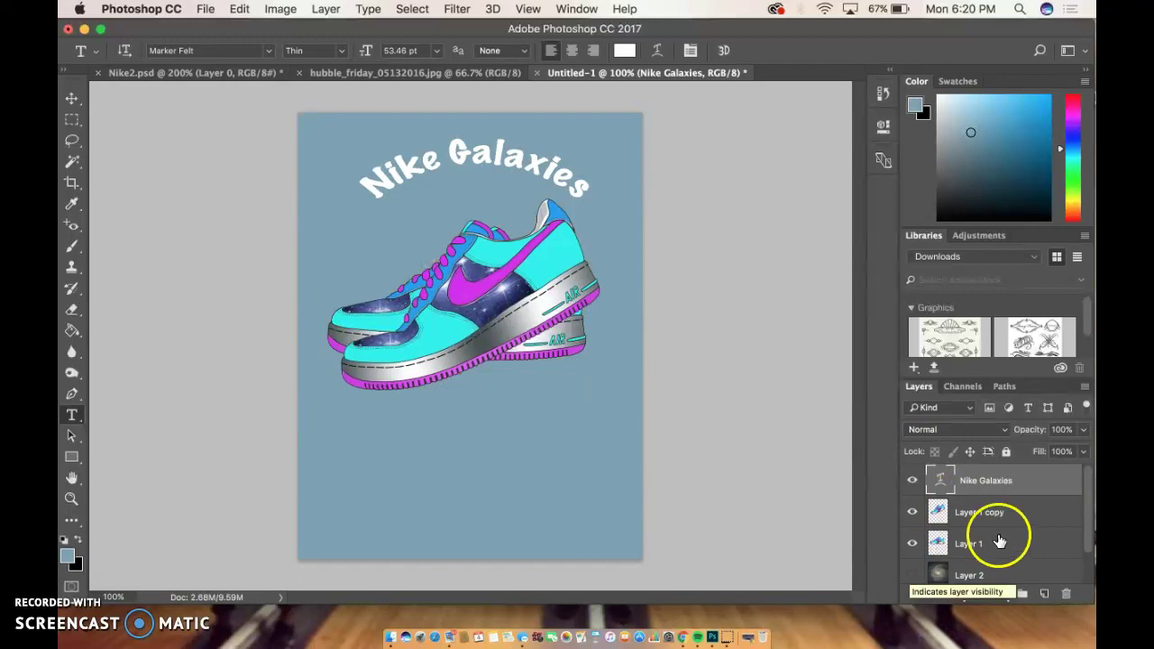
scroll(1008, 544, "down", 2)
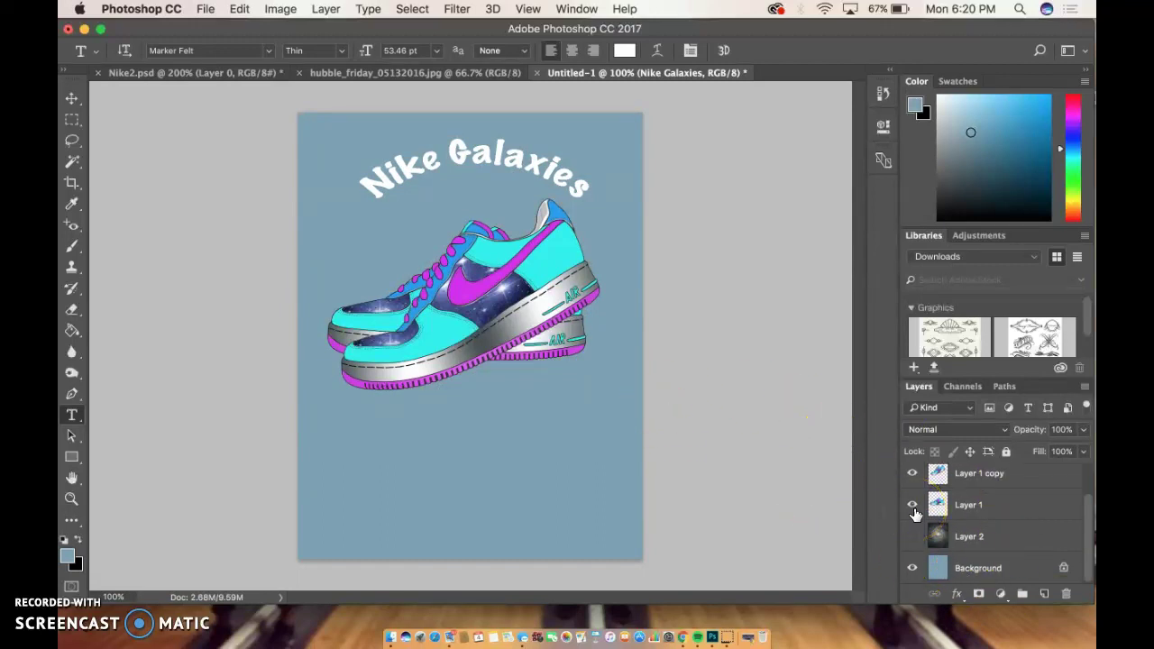
left_click_drag(915, 513, 958, 595)
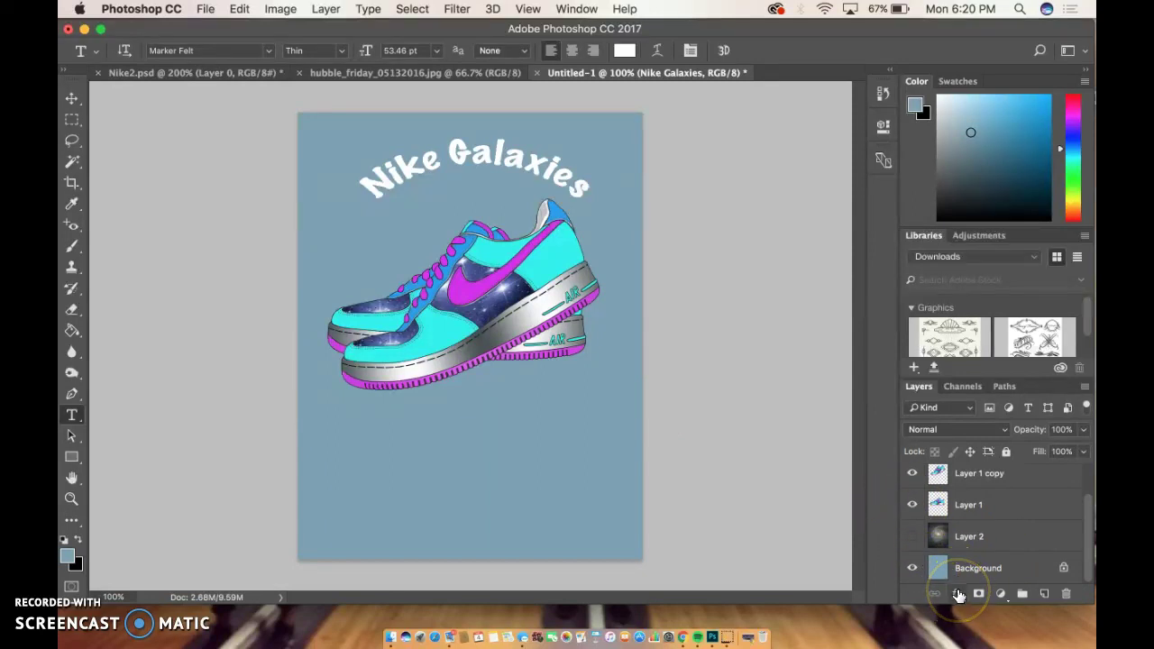
left_click(959, 595)
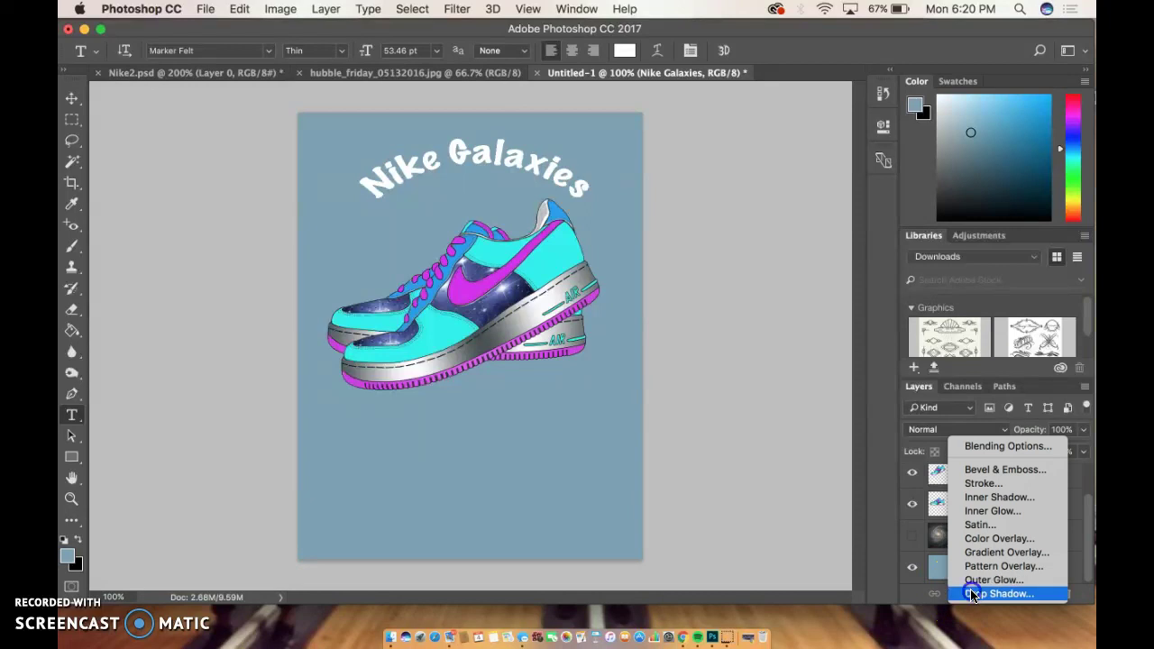
left_click(972, 595)
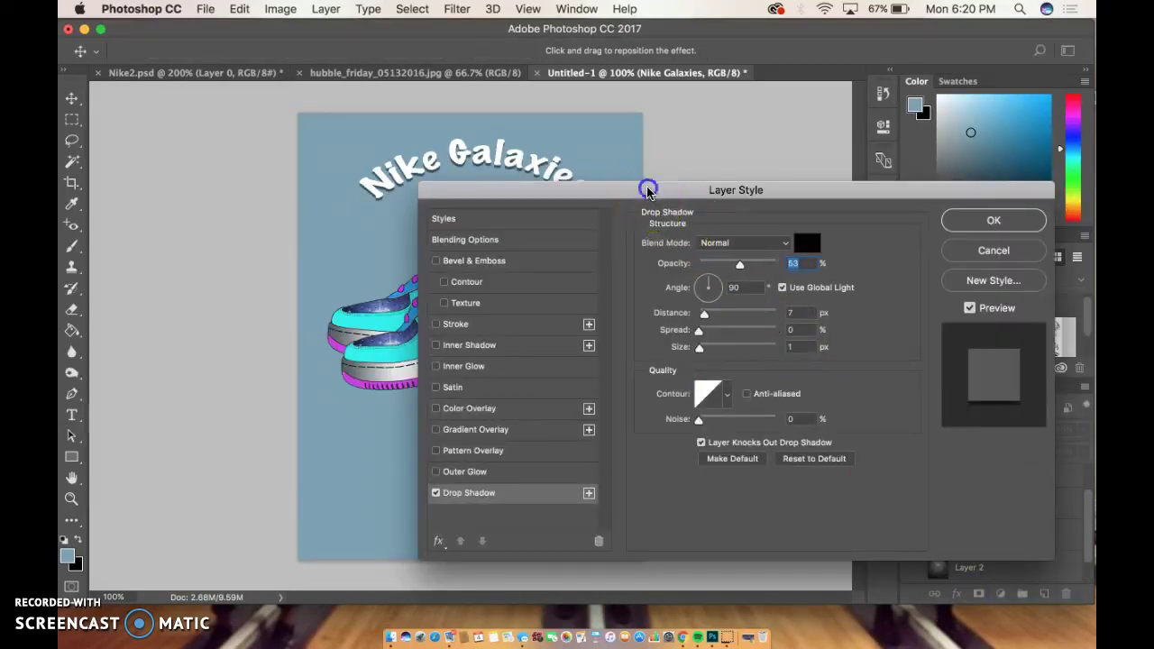
left_click_drag(647, 189, 689, 233)
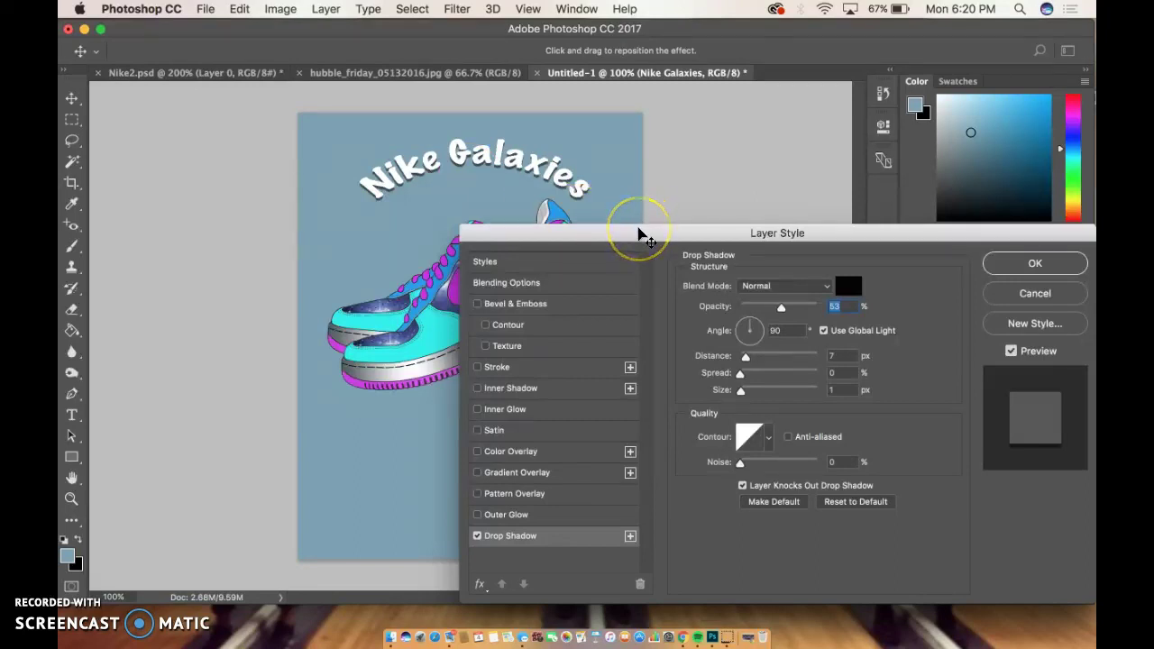
left_click(1034, 262)
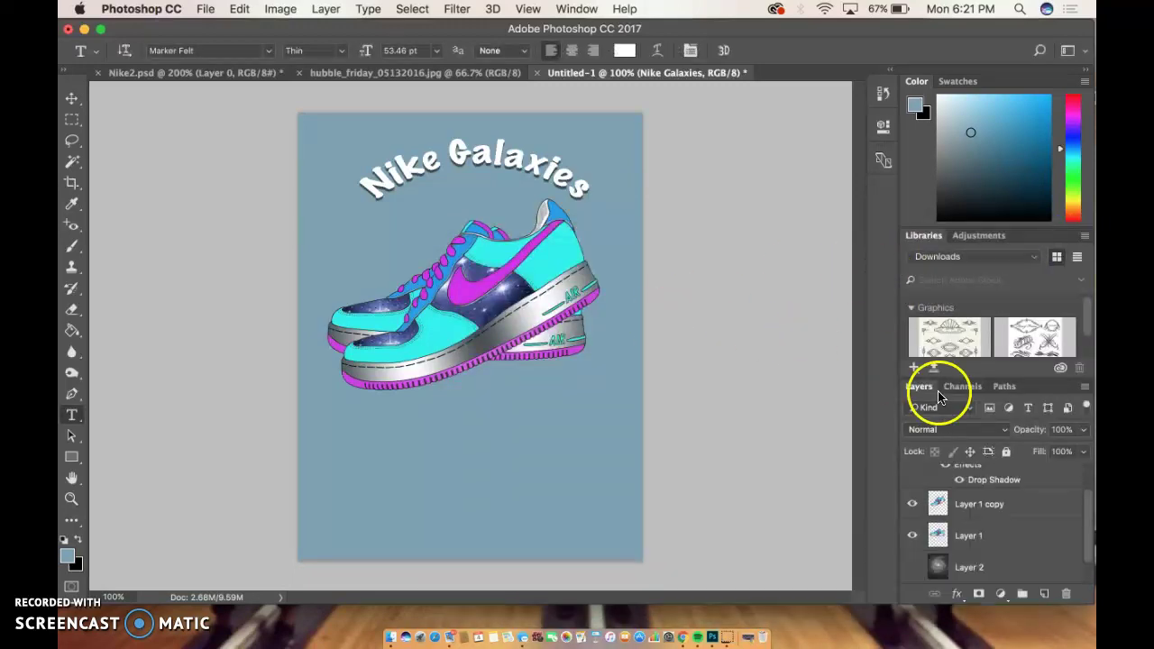
- Give the Layer 1 shoe a drop shadow with 5 px distance and 10 px size
left_click(971, 539)
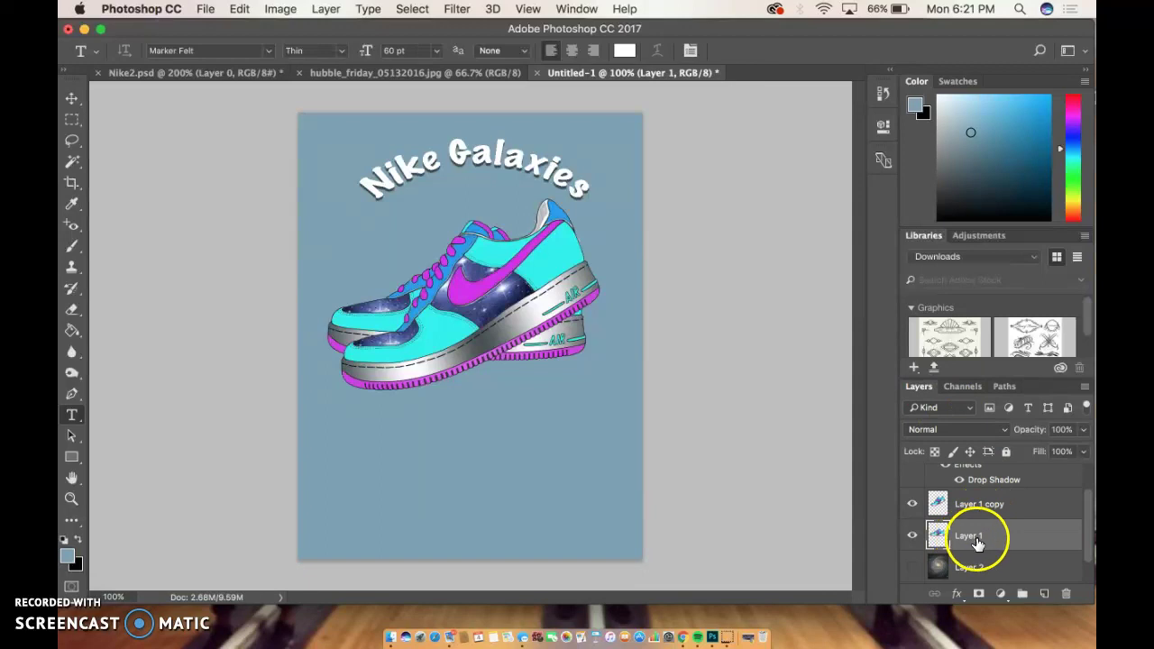
left_click(958, 595)
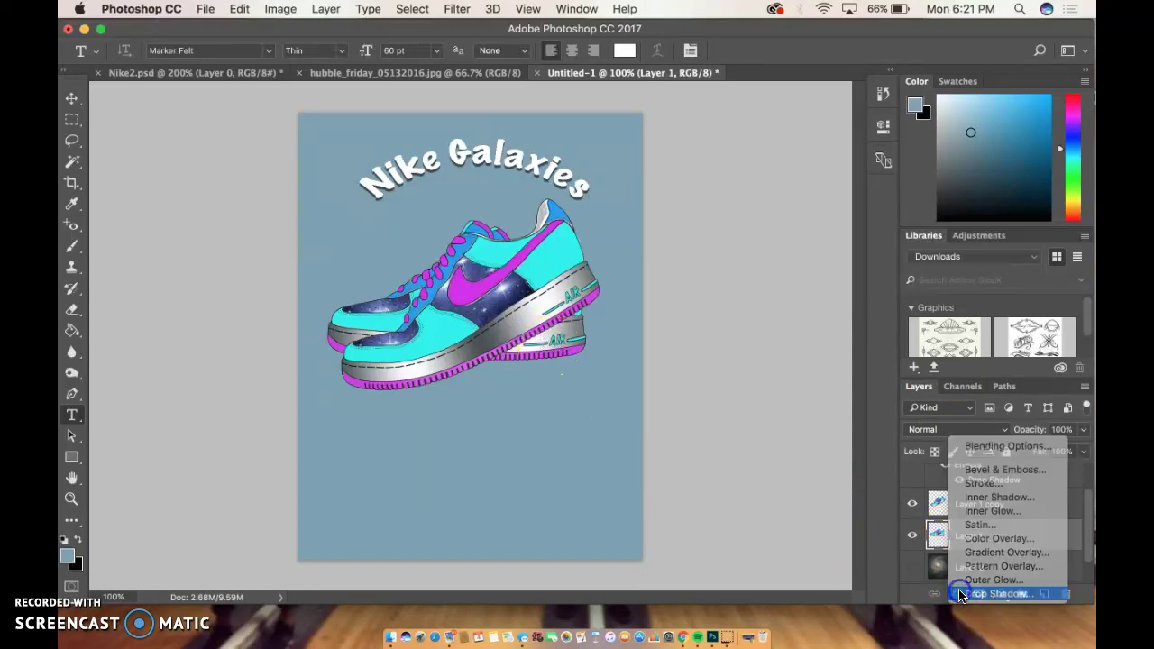
left_click(961, 594)
left_click_drag(716, 235, 924, 272)
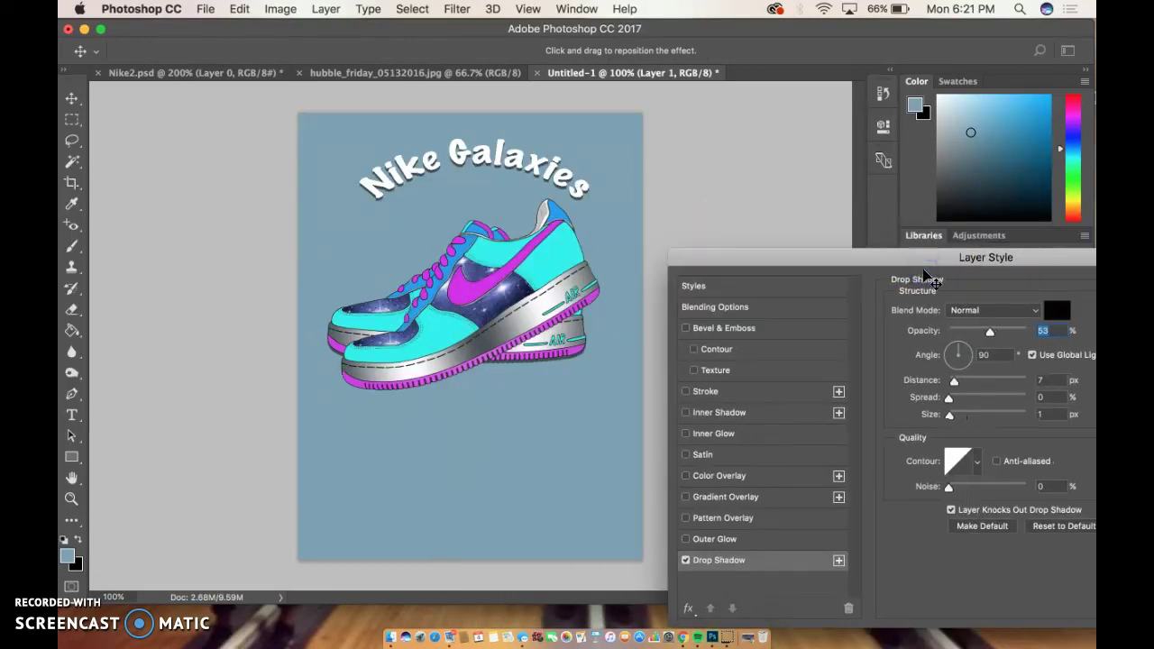
left_click(908, 270)
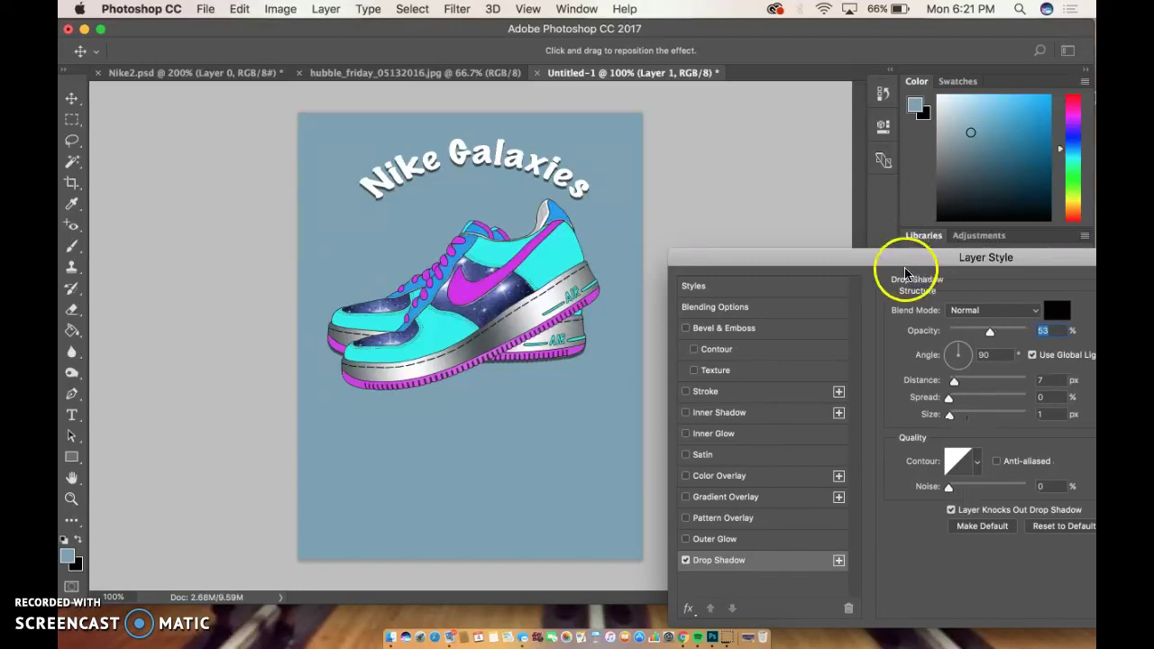
left_click(886, 264)
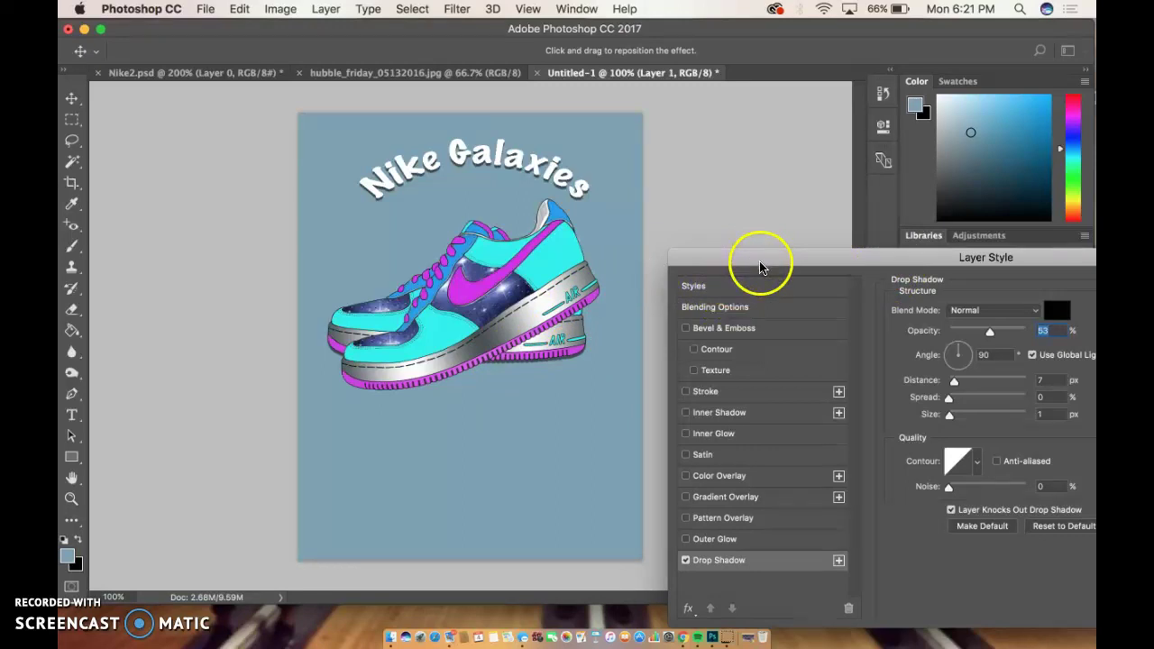
left_click(954, 383)
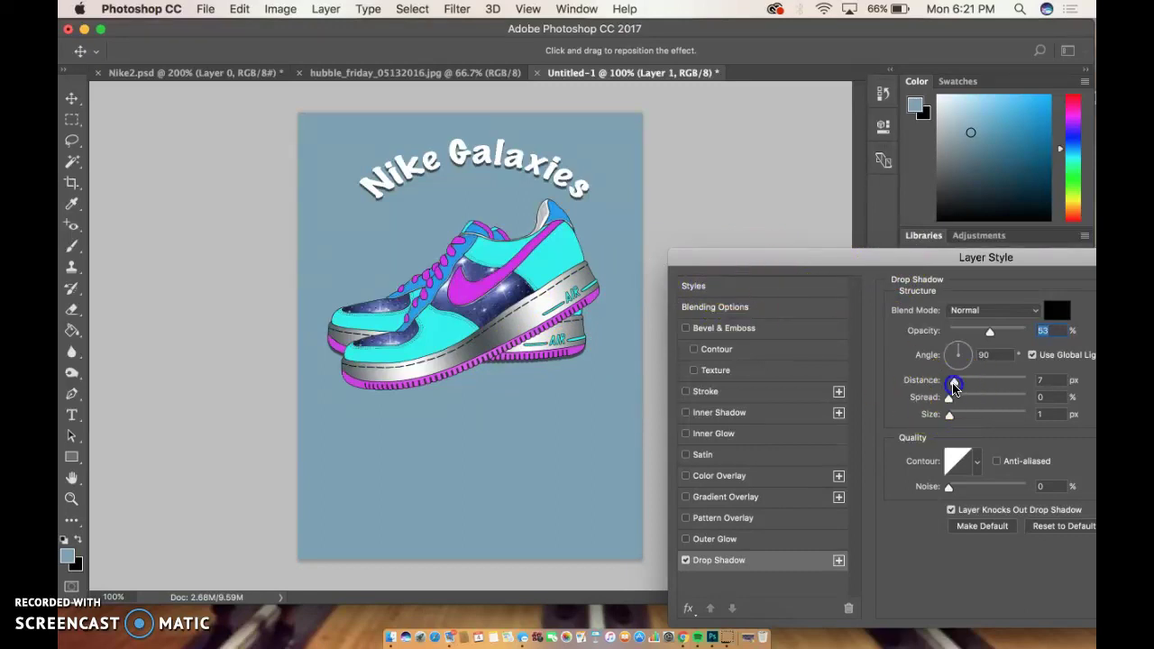
left_click_drag(954, 385, 957, 422)
left_click(948, 398)
left_click(995, 266)
left_click_drag(994, 266, 804, 158)
left_click(1041, 179)
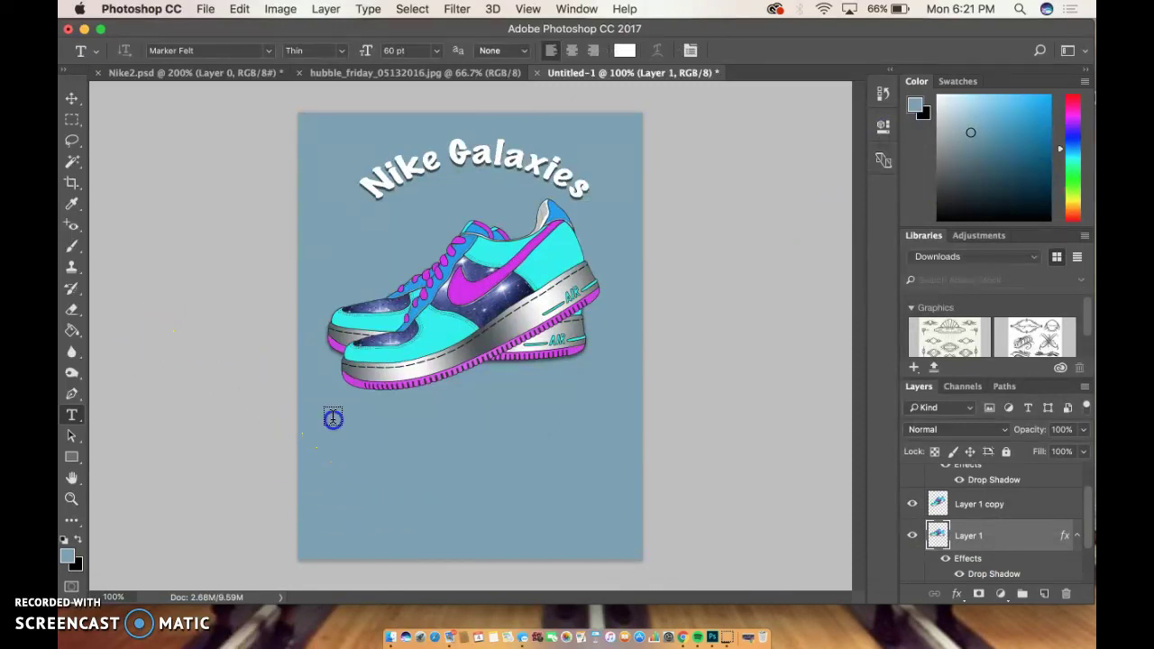
- Draw a text frame below the sneakers and set Marker Felt to 30 pt
left_click_drag(327, 420, 613, 536)
left_click(328, 497)
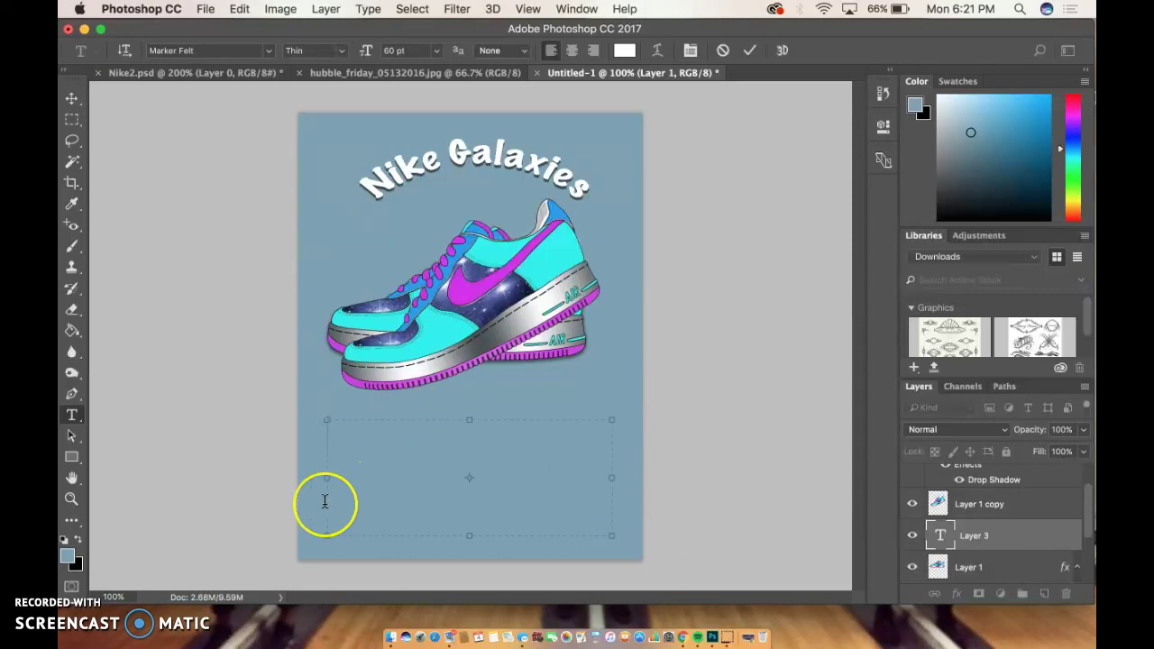
mouse_move(323, 496)
left_mouse_down()
mouse_move(342, 418)
mouse_move(304, 335)
mouse_move(266, 18)
left_mouse_up()
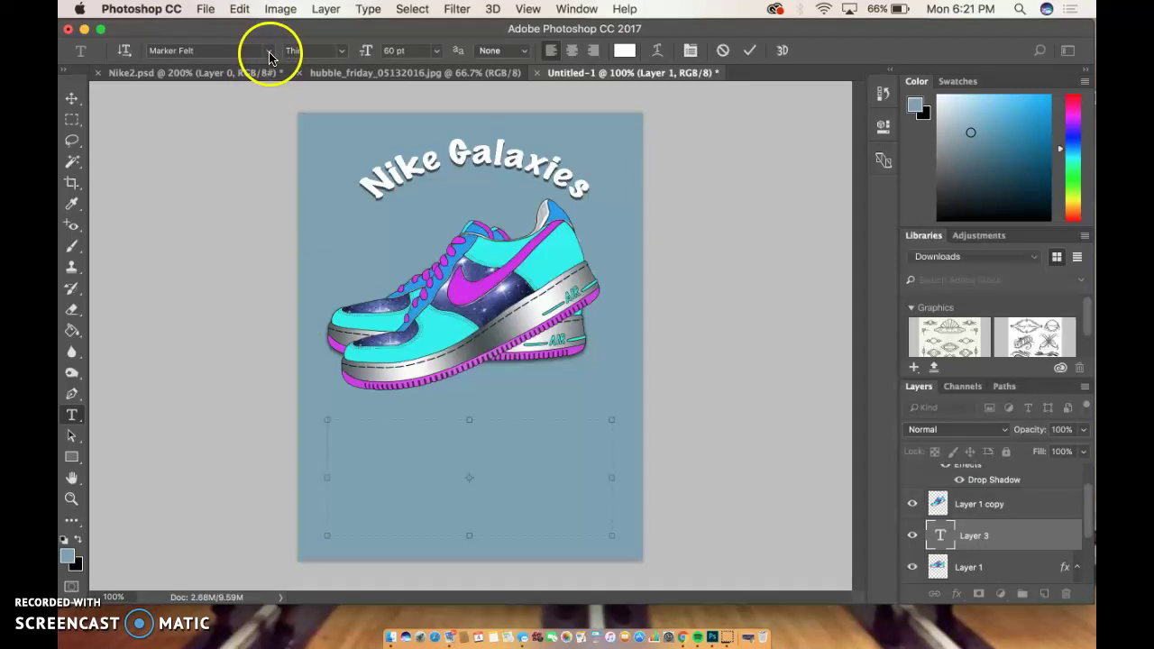
left_click(270, 51)
left_click(270, 55)
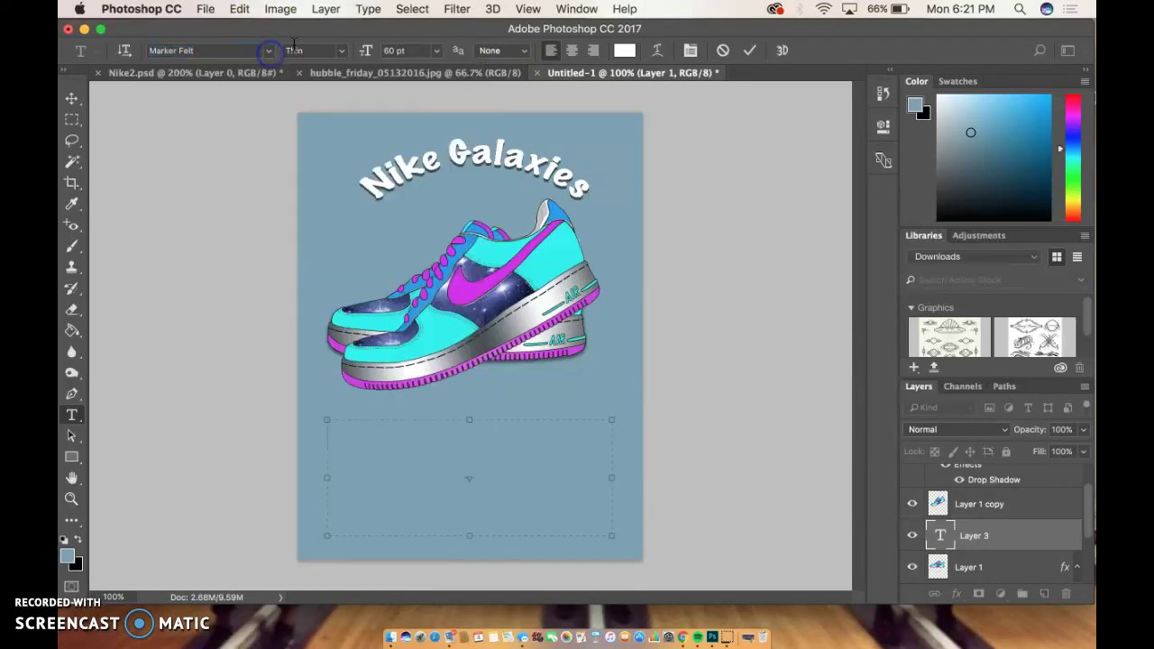
left_click(434, 49)
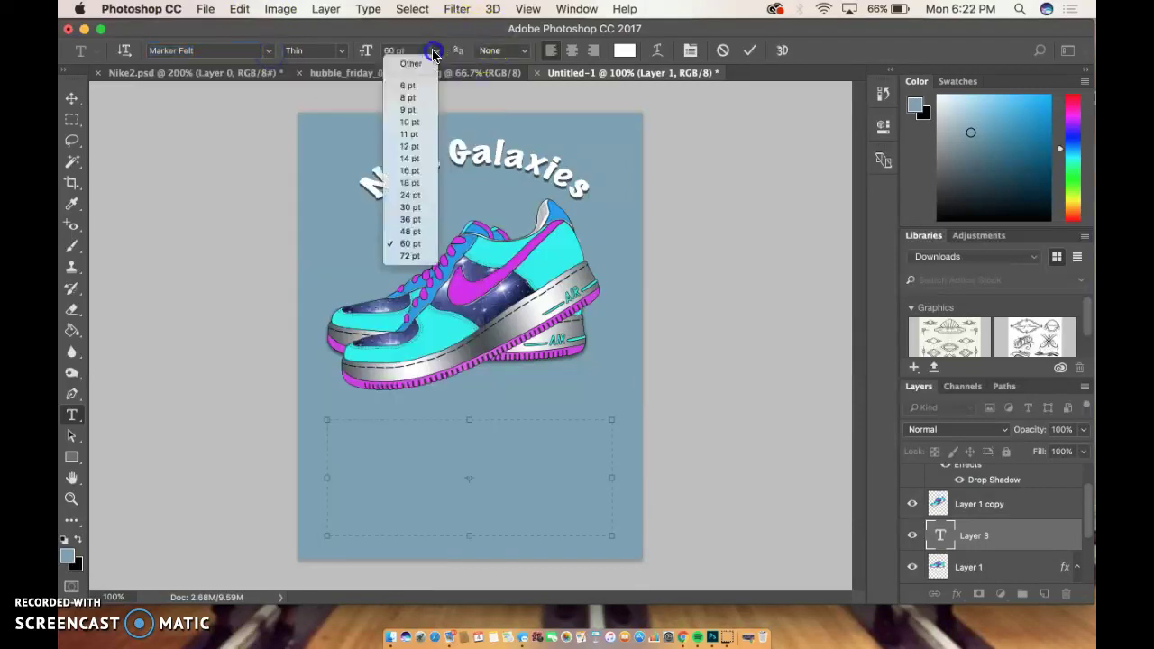
left_click(413, 208)
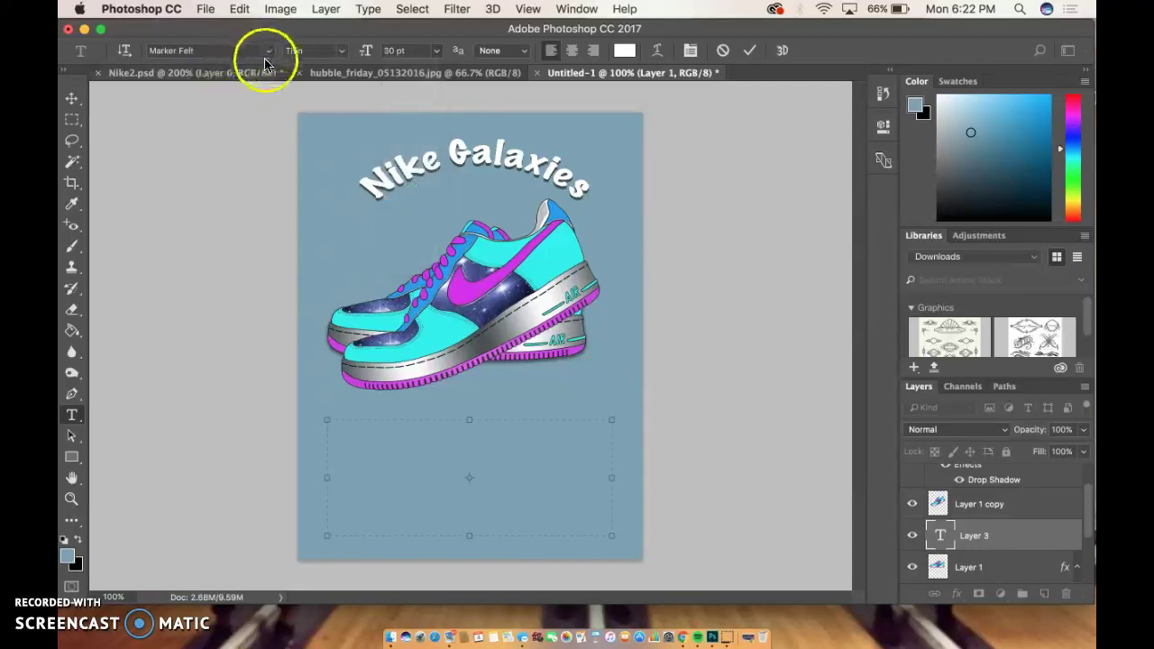
left_click(361, 447)
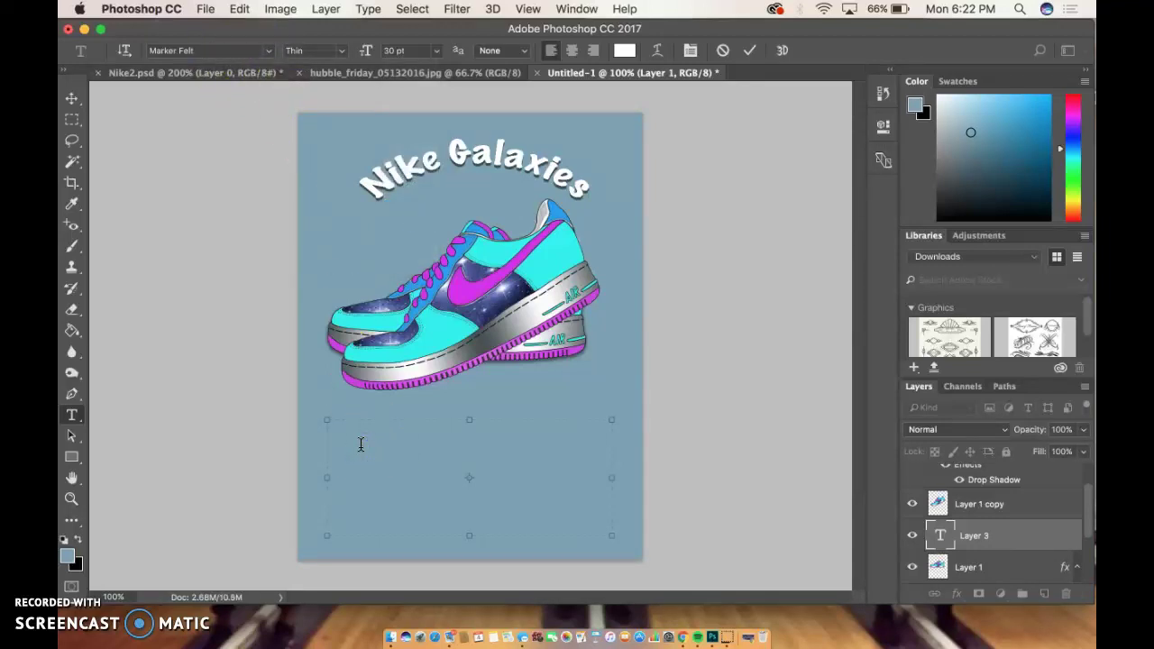
- Type 'Nike Galaxies have ultra memory foam cushioning to keep you comfy' into the lower text frame
type("Nike Galaxies")
type("have ultra")
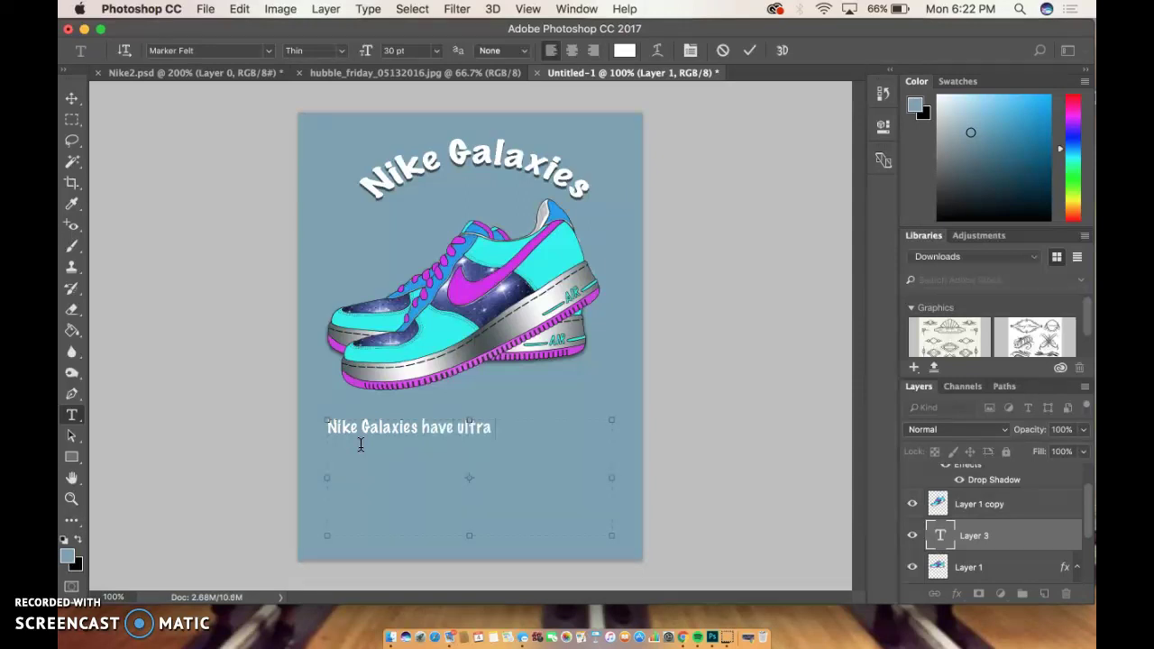
type(" memory foam cu")
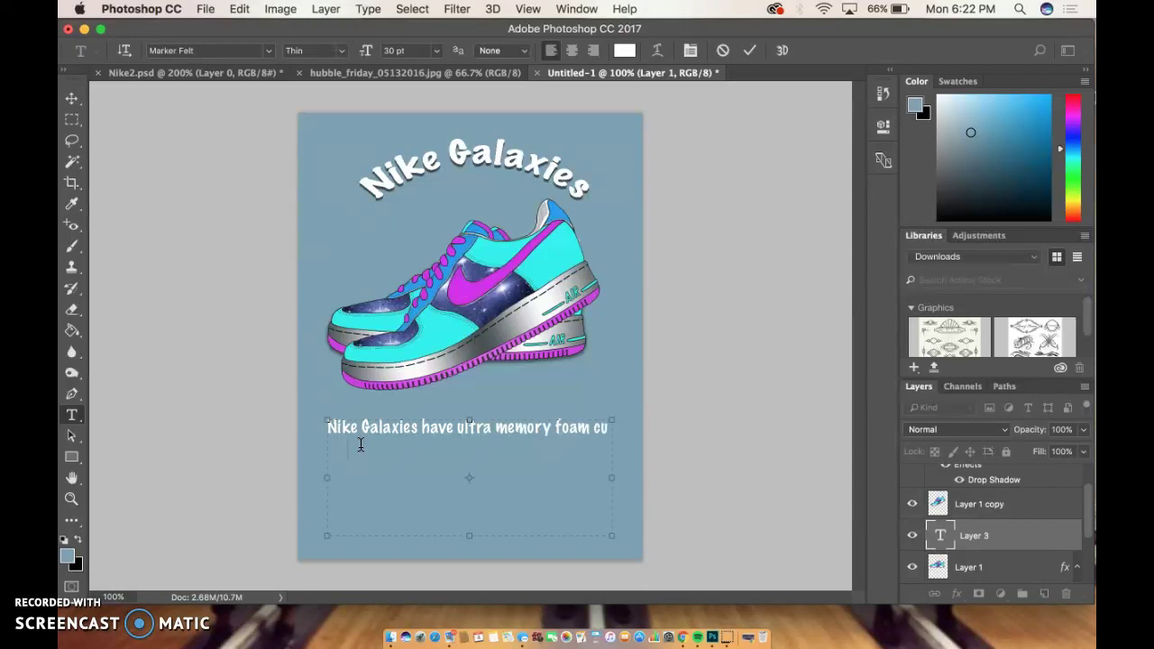
type("shioning to keep you")
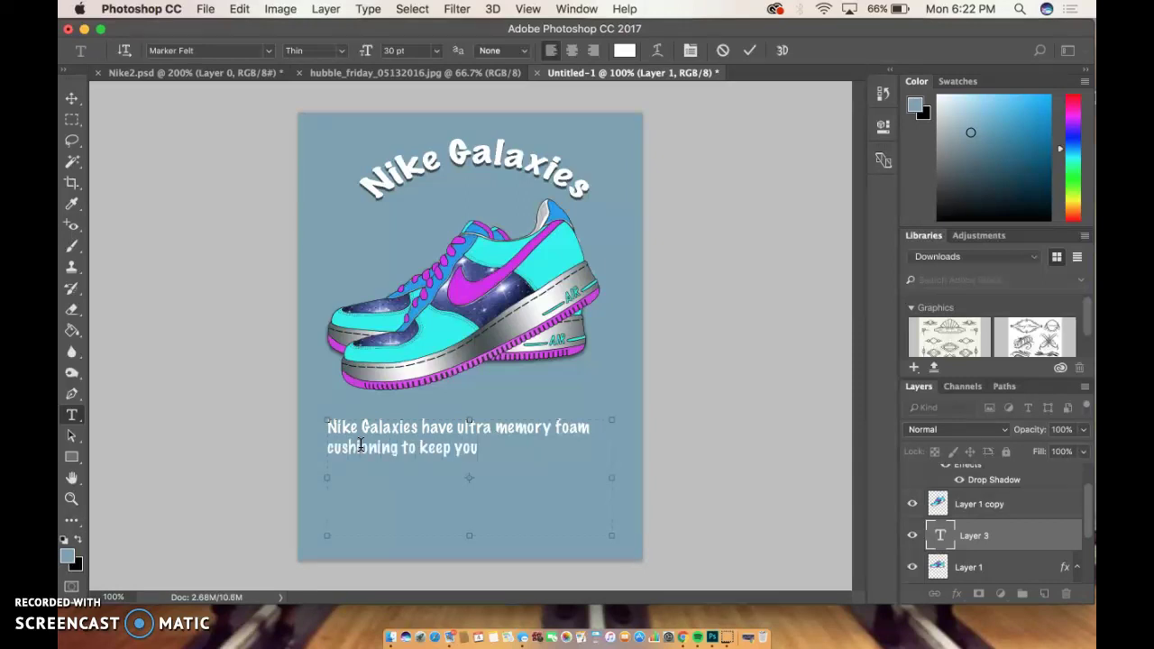
type(" comfy")
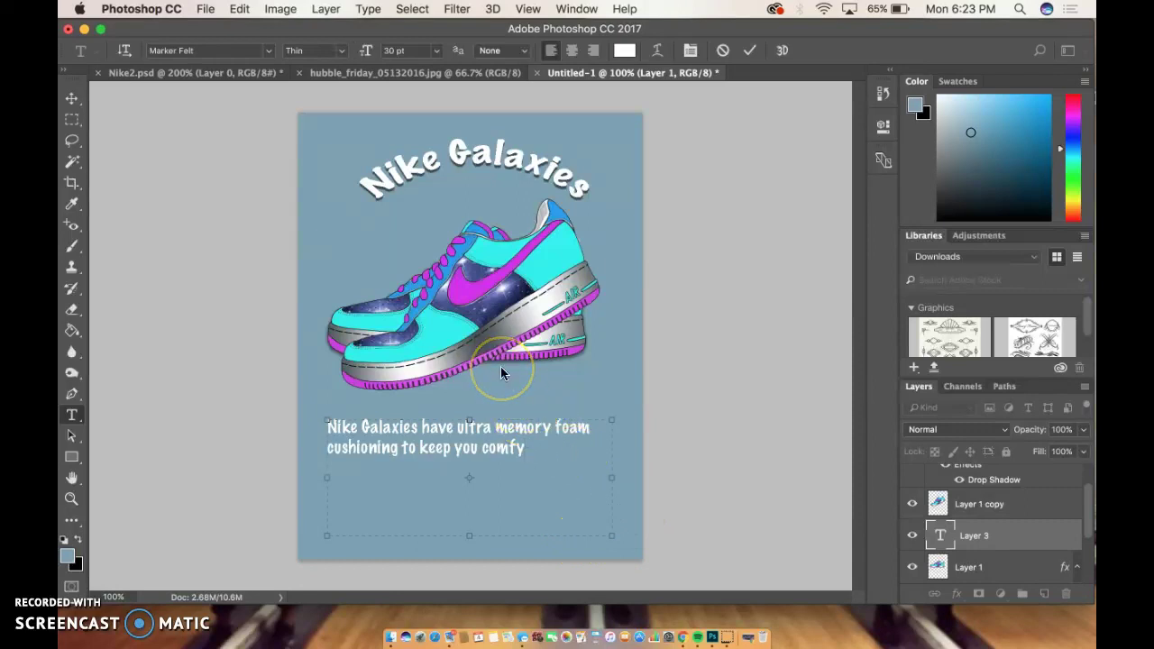
left_click(500, 407)
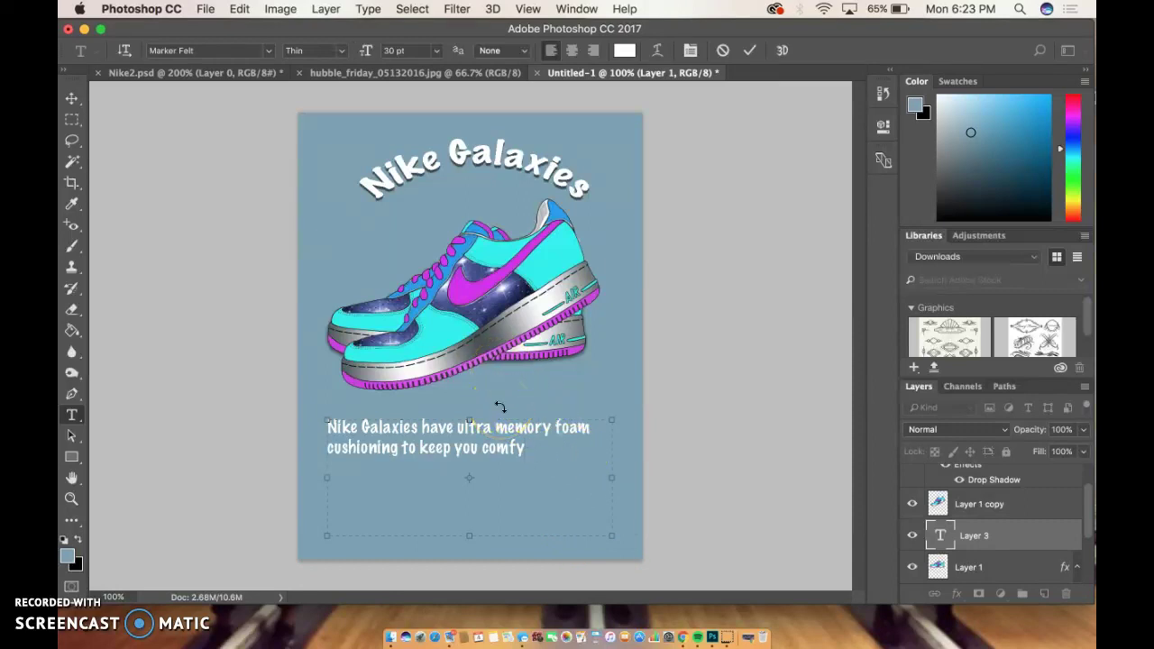